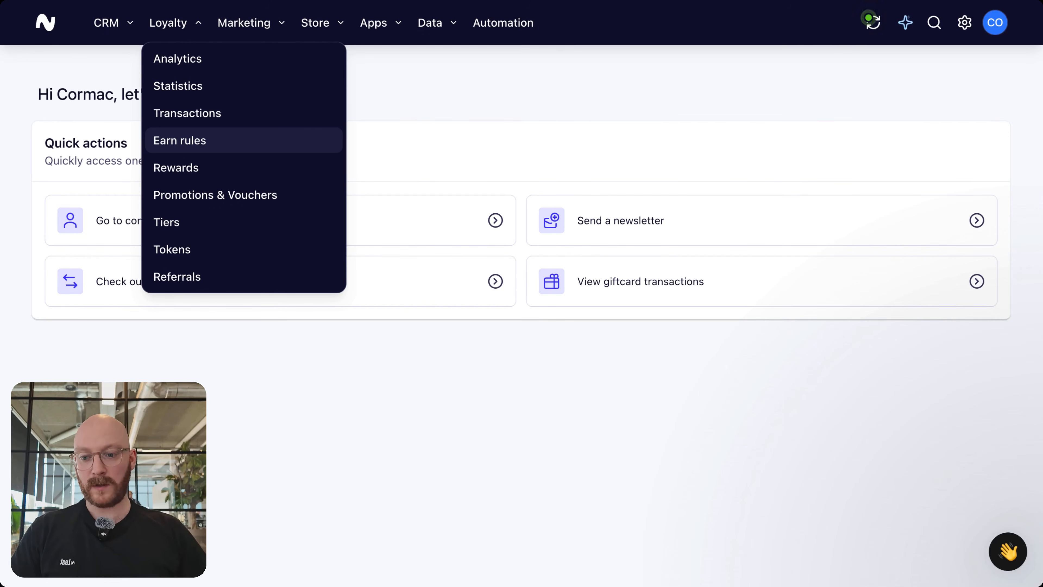
Open the base rule of the Unit transactions earn rules for editing
{"action": "left_click", "coordinate": [219, 136]}
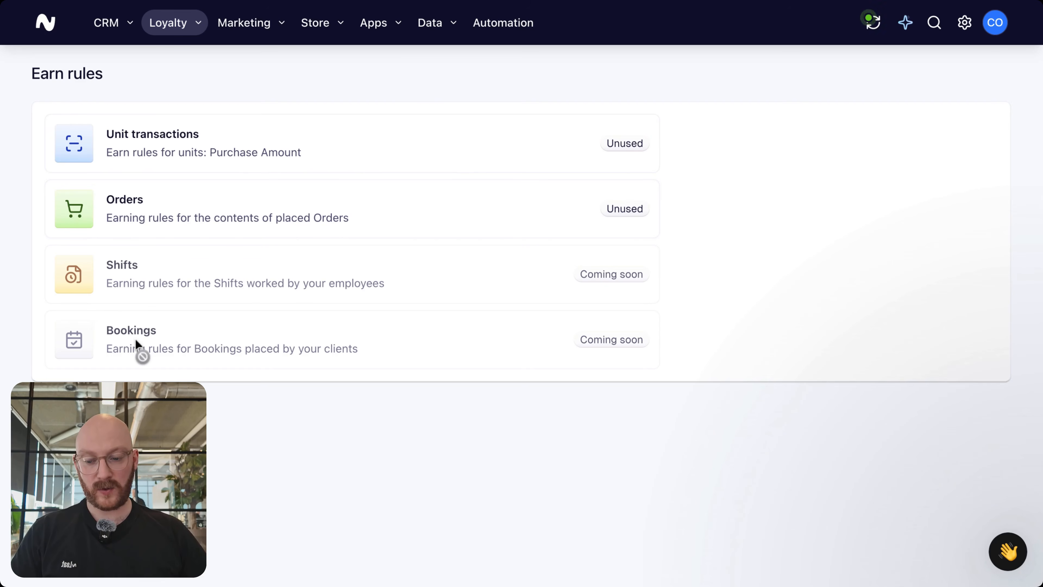
{"action": "left_click", "coordinate": [172, 148]}
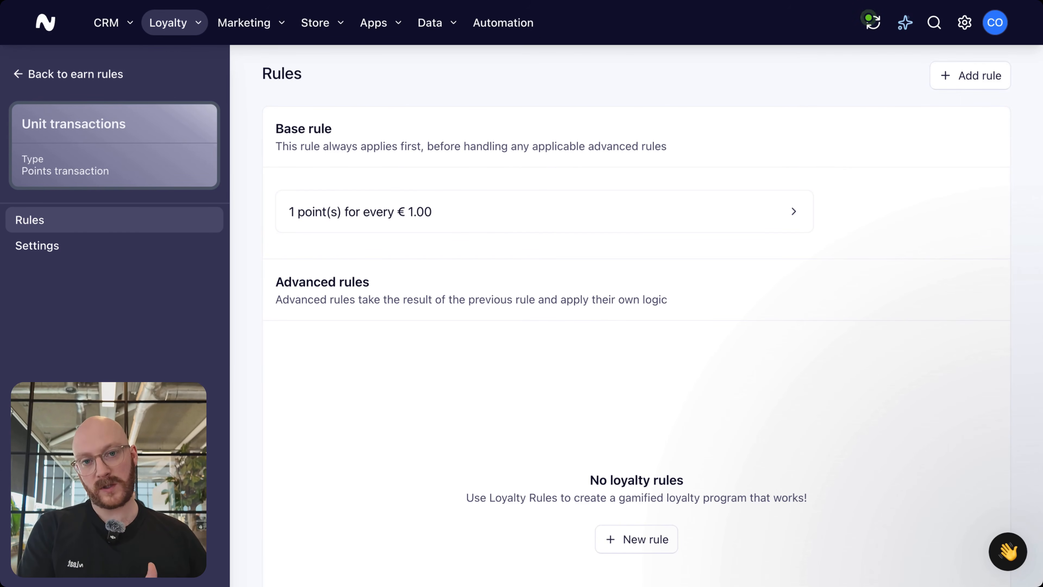
{"action": "left_click", "coordinate": [379, 203]}
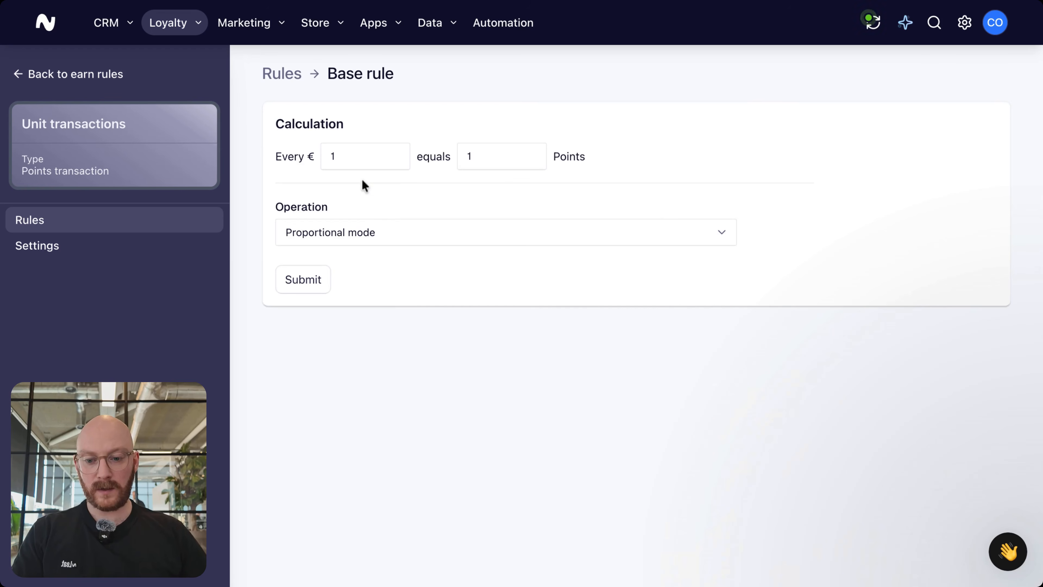
Try base rule ratios of 10 points for every €1 and 1 point for every €10
{"action": "left_click", "coordinate": [340, 155]}
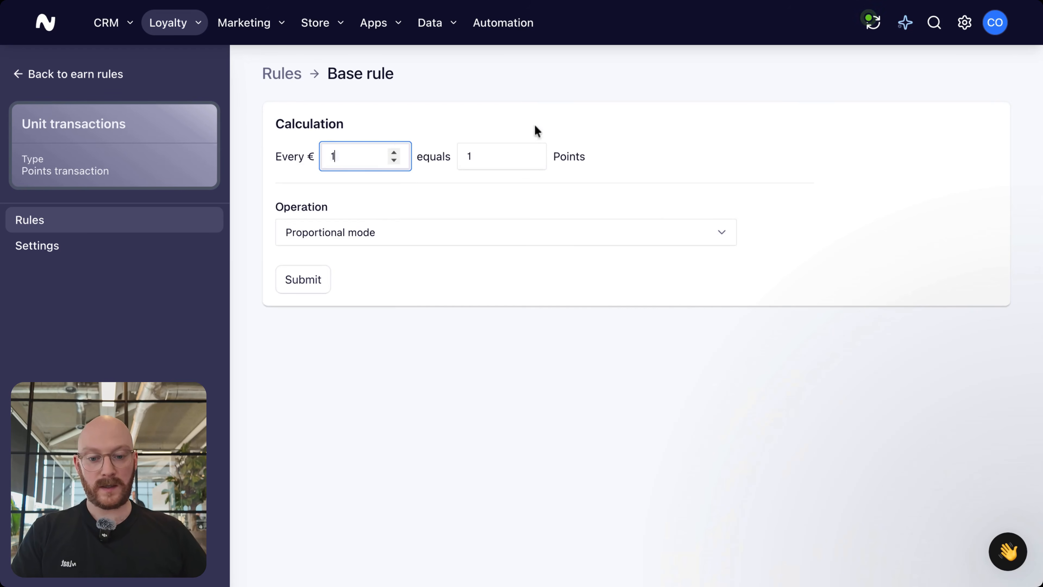
{"action": "left_click", "coordinate": [552, 102]}
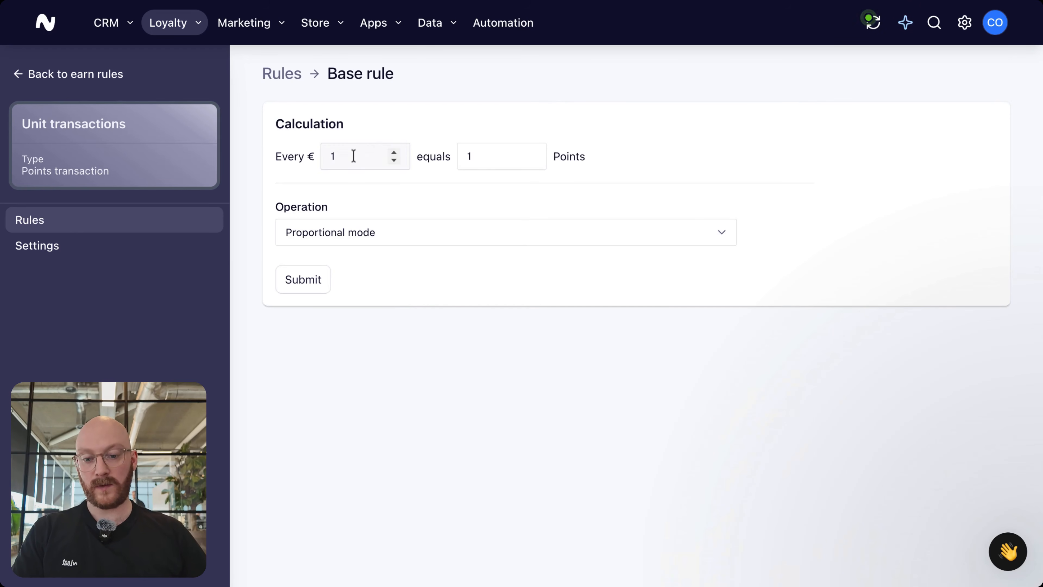
{"action": "left_click", "coordinate": [488, 160]}
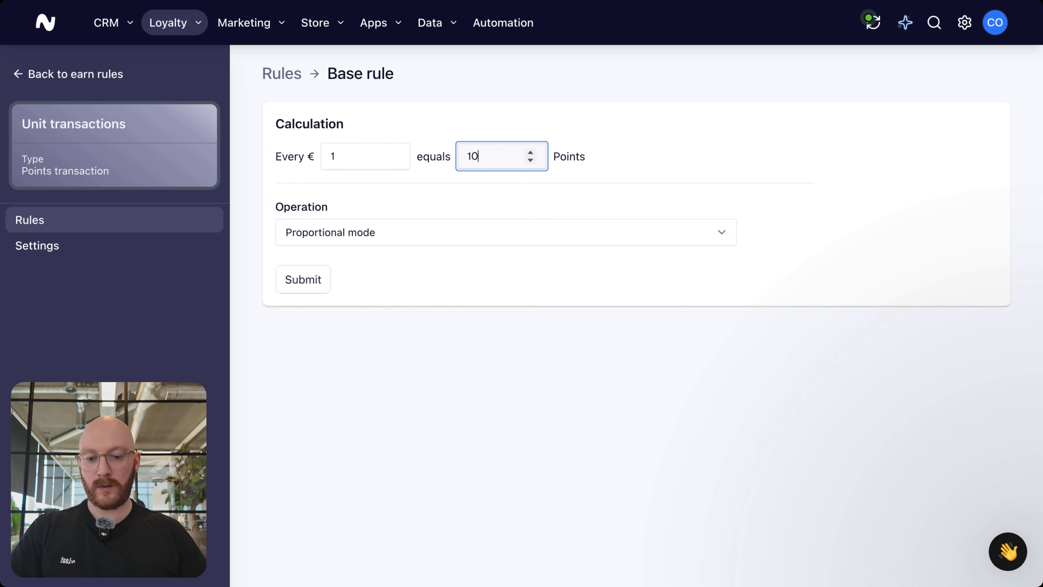
{"action": "type", "text": "0"}
{"action": "key", "text": "BackSpace"}
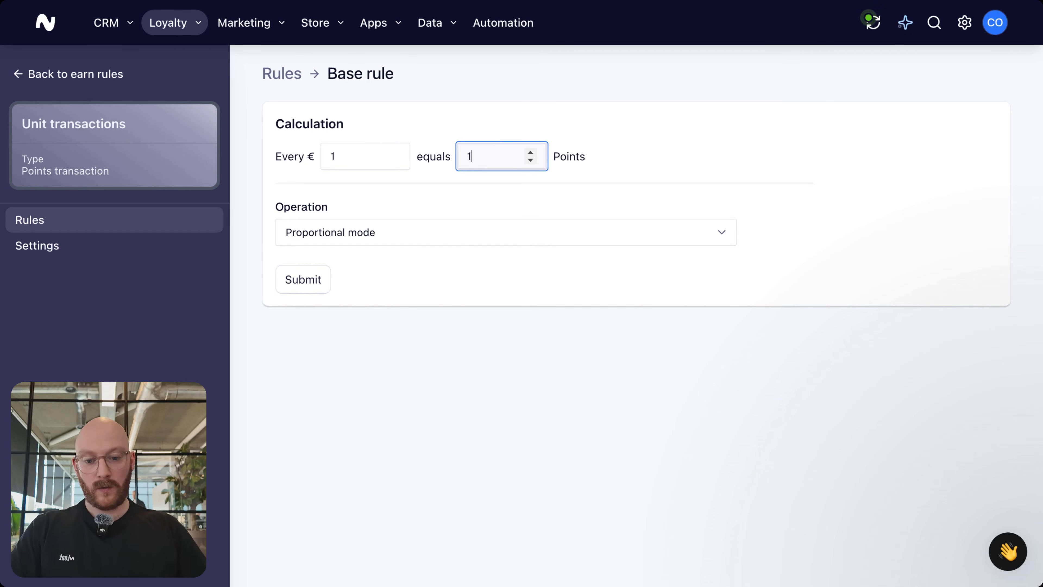
{"action": "left_click", "coordinate": [360, 160]}
{"action": "type", "text": "0"}
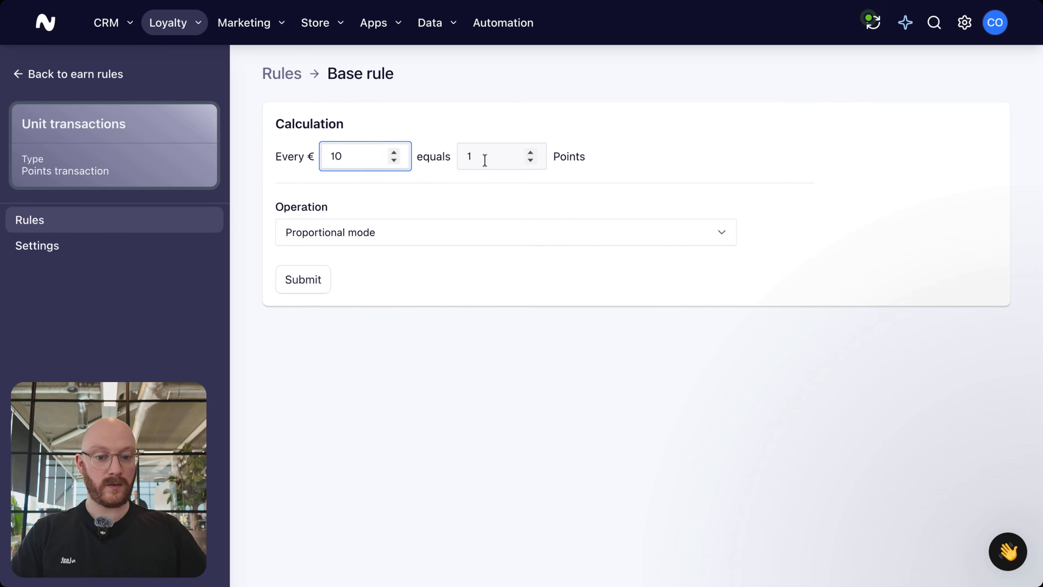
{"action": "left_click", "coordinate": [493, 157]}
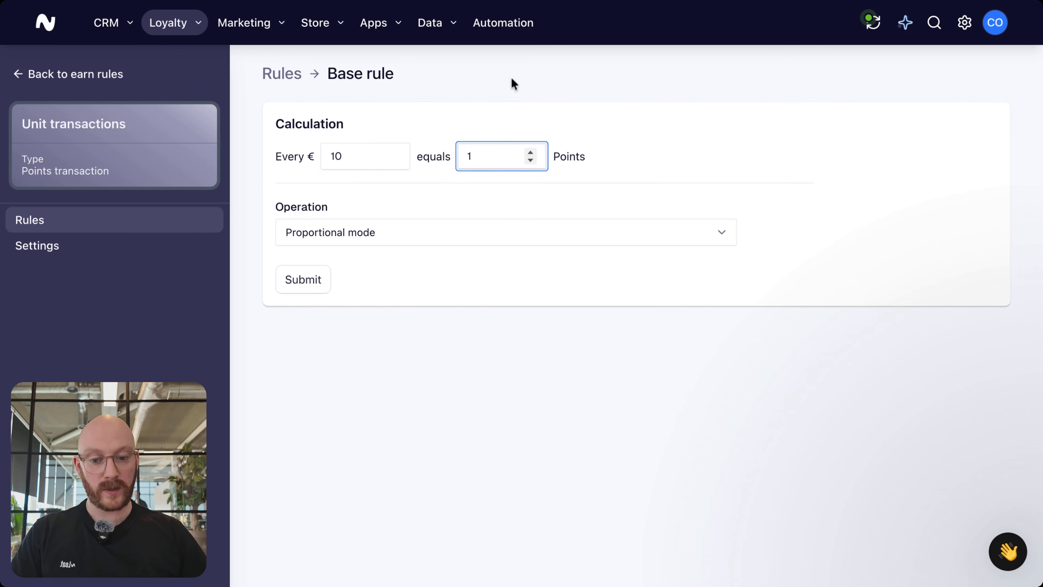
Try a base rule ratio of 2 points for every €50
{"action": "left_click_drag", "start_coordinate": [377, 156], "coordinate": [296, 156]}
{"action": "type", "text": "50"}
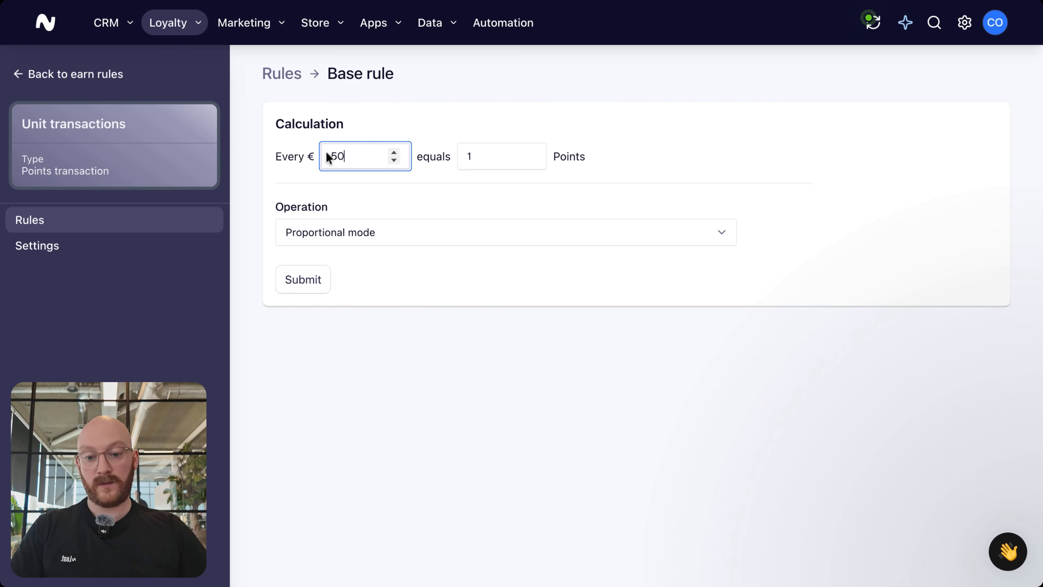
{"action": "left_click", "coordinate": [500, 156]}
{"action": "key", "text": "BackSpace"}
{"action": "type", "text": "2"}
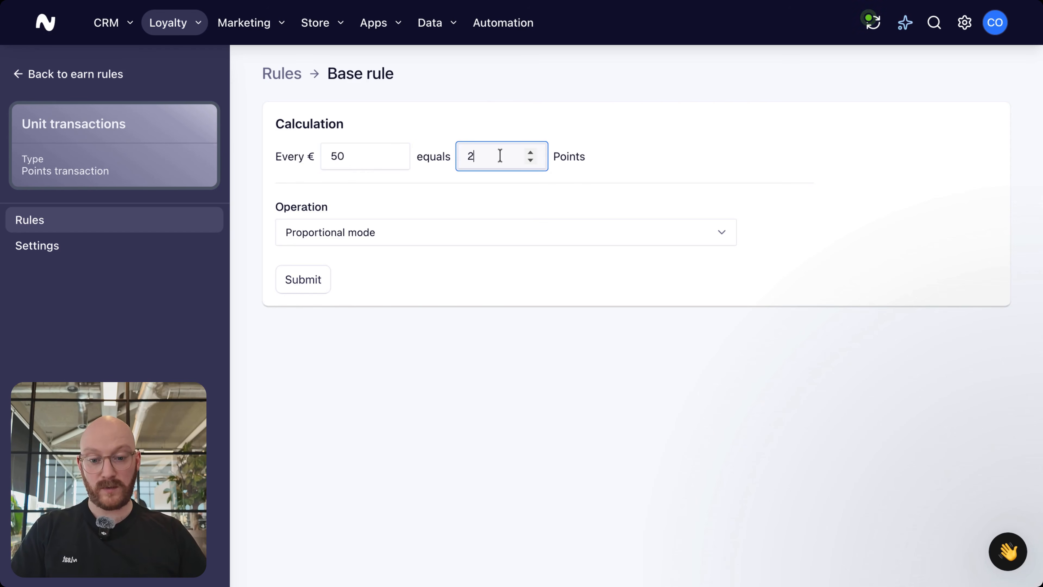
Set the base rule to 1 point for every €1, keep Proportional mode as the operation, and submit it
{"action": "left_click_drag", "start_coordinate": [347, 157], "coordinate": [322, 158]}
{"action": "type", "text": "1"}
{"action": "left_click_drag", "start_coordinate": [488, 162], "coordinate": [437, 163]}
{"action": "type", "text": "1"}
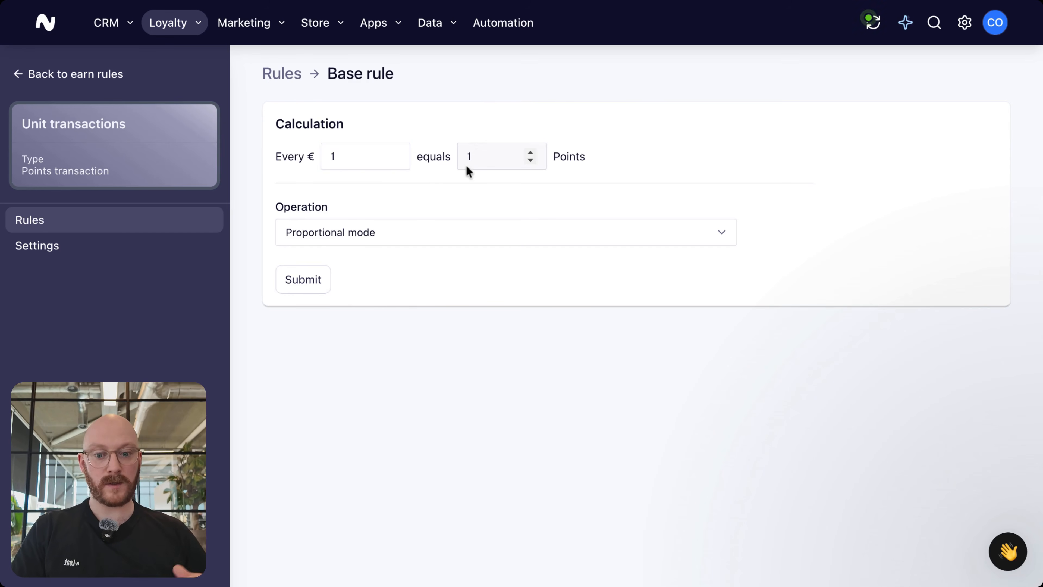
{"action": "left_click", "coordinate": [324, 222]}
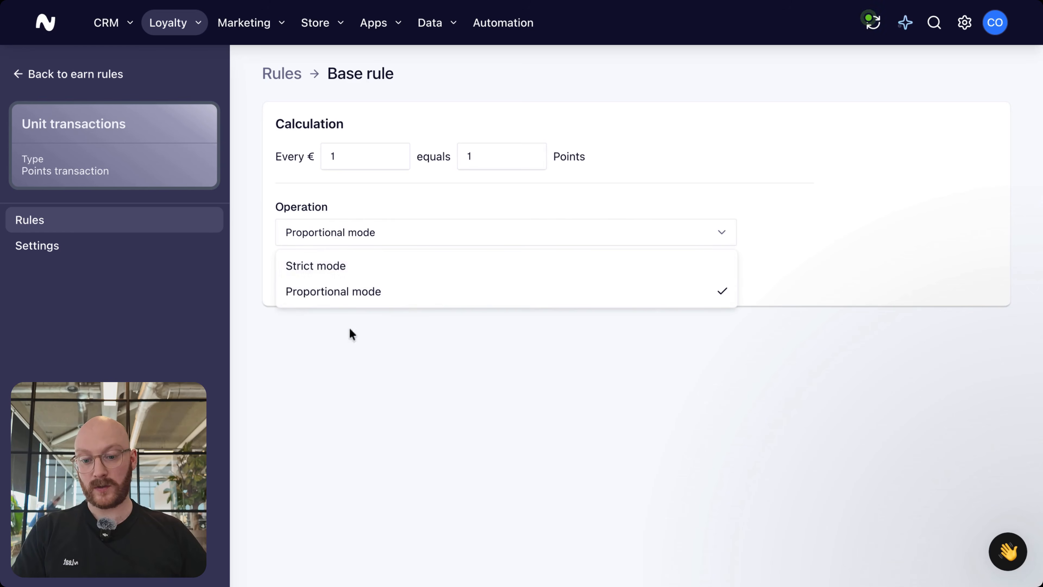
{"action": "left_click", "coordinate": [367, 333]}
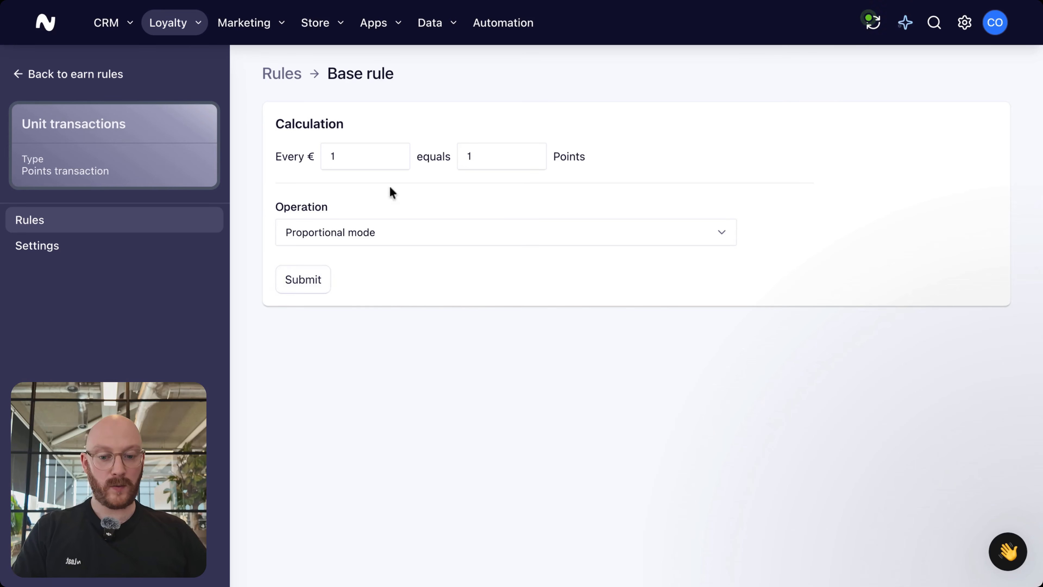
{"action": "left_click", "coordinate": [309, 288]}
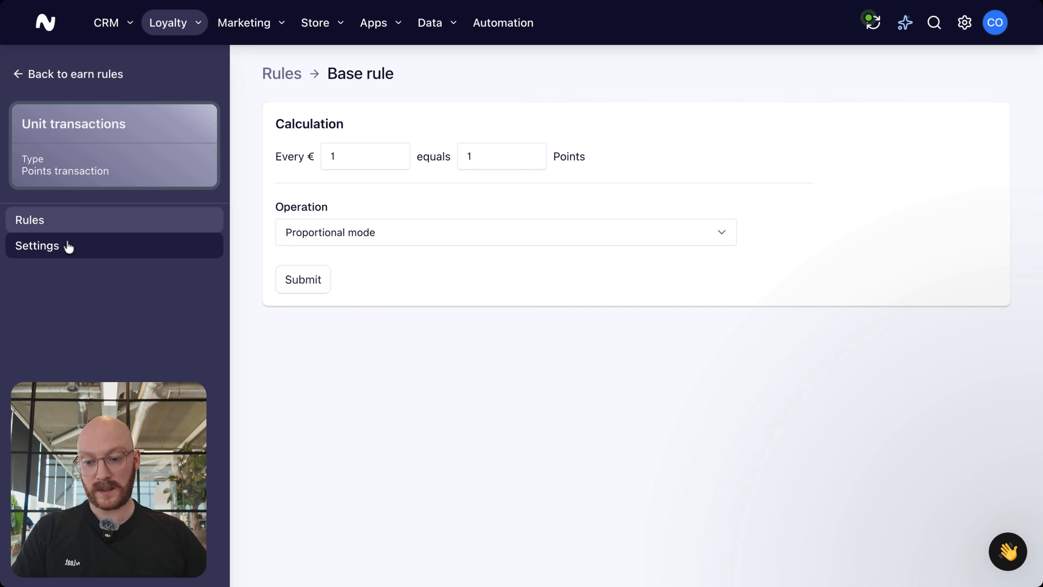
Set the Unit transactions rounding type to Round up and keep rules from applying to negative transactions
{"action": "left_click", "coordinate": [50, 244]}
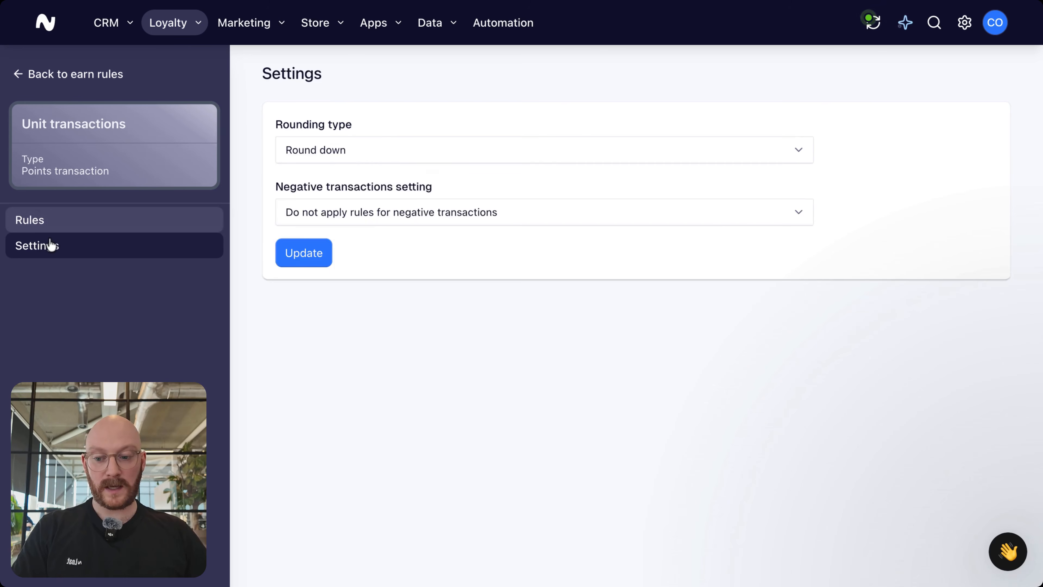
{"action": "left_click", "coordinate": [313, 159]}
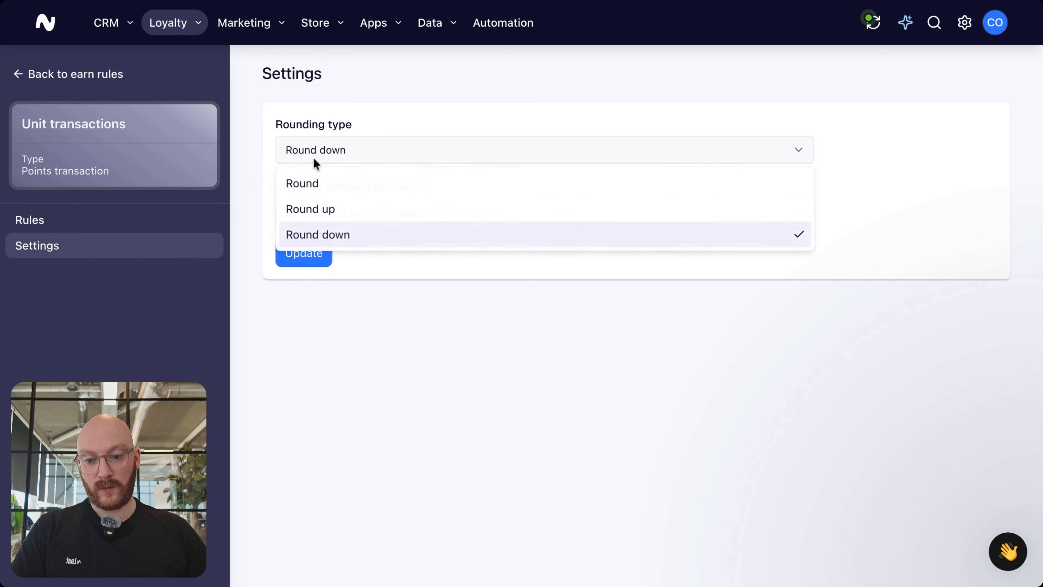
{"action": "left_click", "coordinate": [304, 211]}
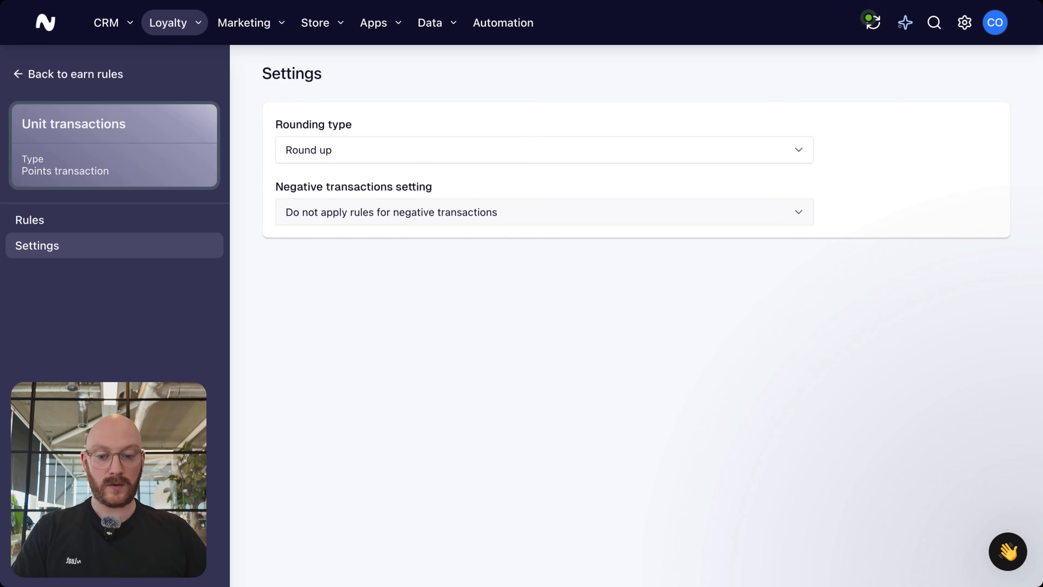
{"action": "left_click", "coordinate": [325, 161]}
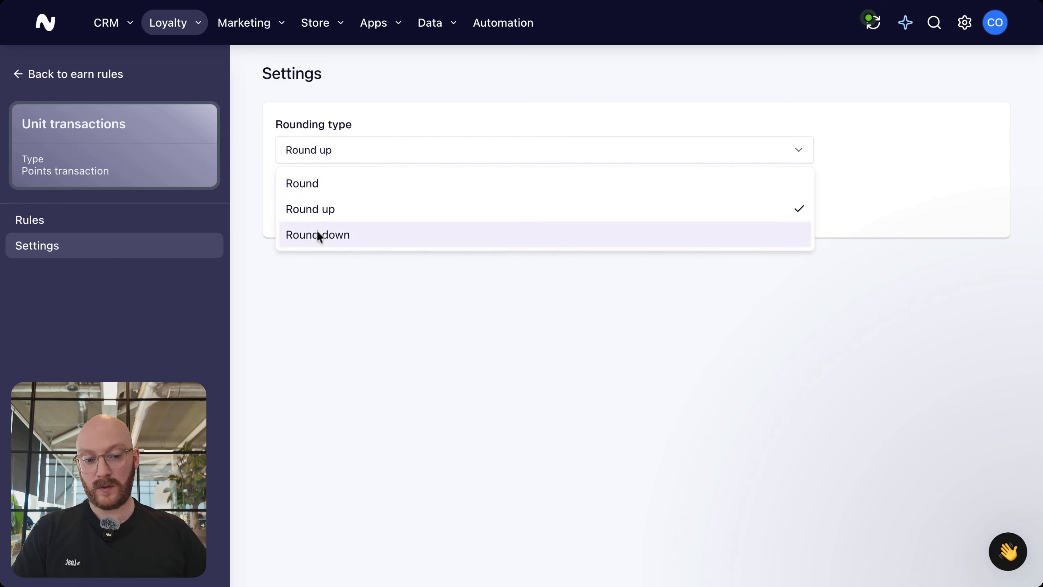
{"action": "left_click", "coordinate": [312, 210]}
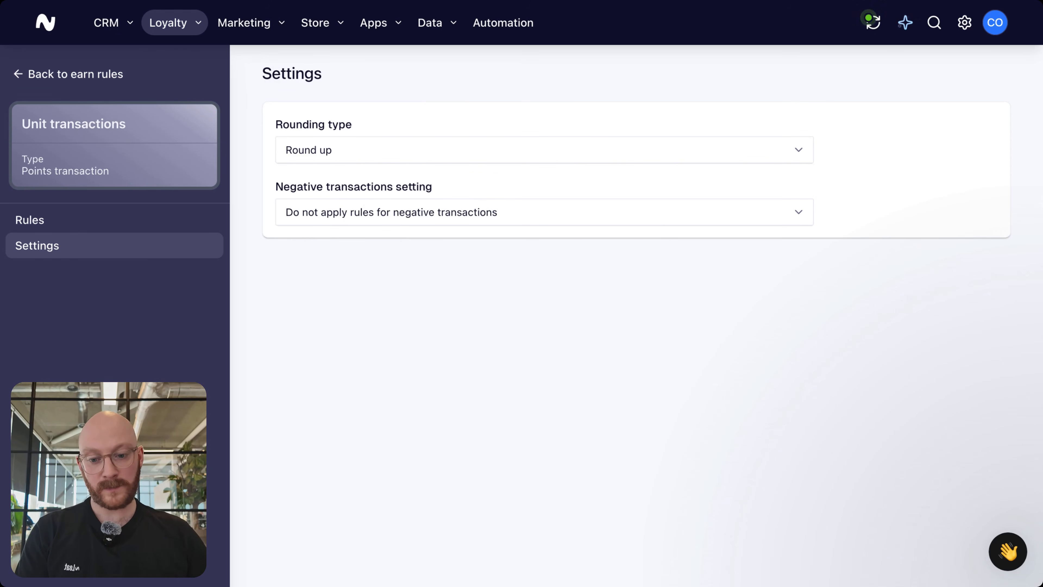
{"action": "left_click", "coordinate": [330, 213]}
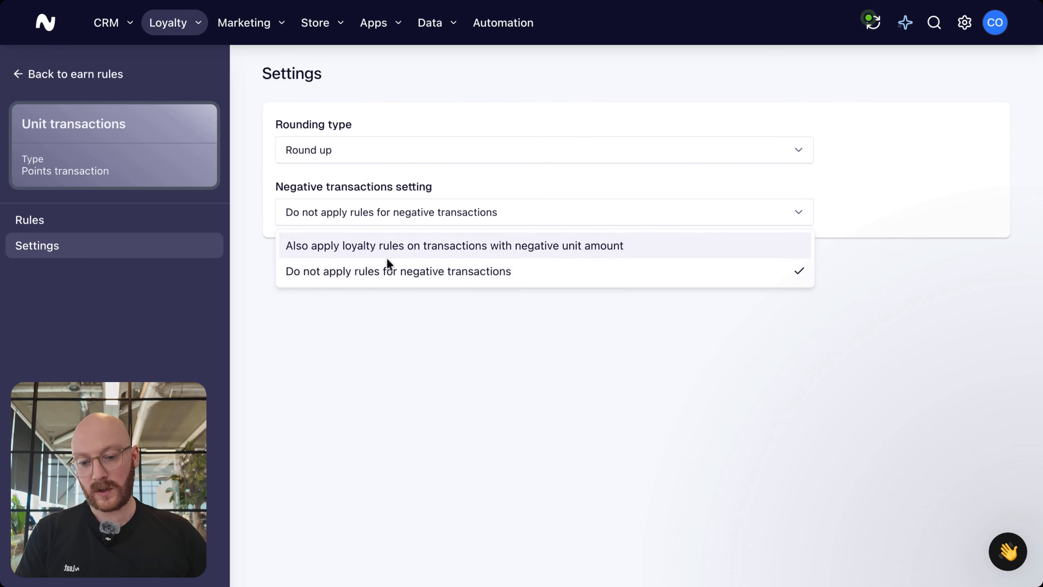
{"action": "left_click", "coordinate": [322, 275]}
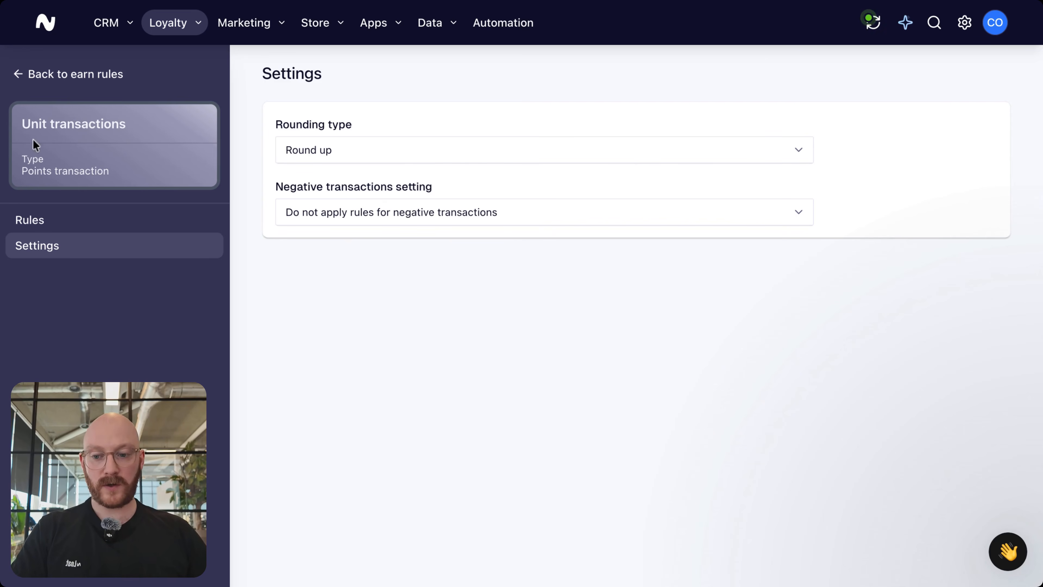
Start a new advanced loyalty rule from the Happy hour template and open its day and time filter for editing
{"action": "left_click", "coordinate": [95, 74]}
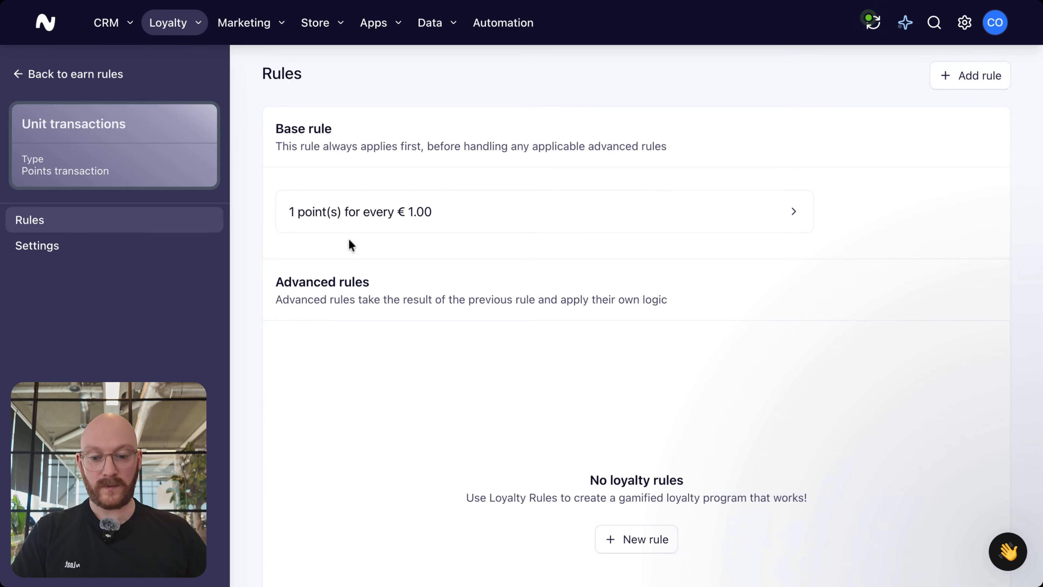
{"action": "scroll", "coordinate": [473, 230], "scroll_direction": "down", "scroll_amount": 2}
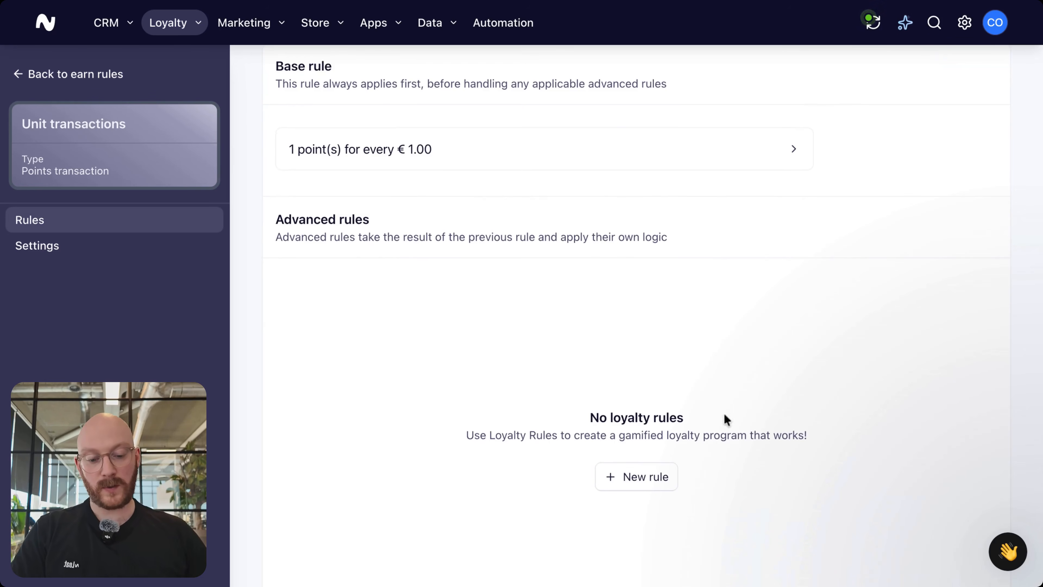
{"action": "scroll", "coordinate": [601, 401], "scroll_direction": "down", "scroll_amount": 2}
{"action": "left_click", "coordinate": [627, 432]}
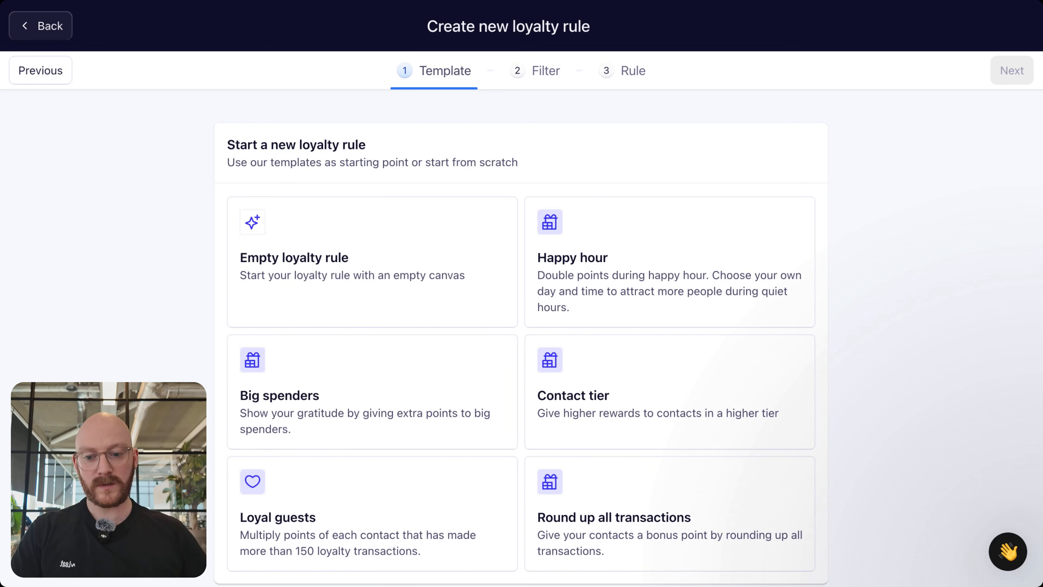
{"action": "left_click", "coordinate": [678, 225]}
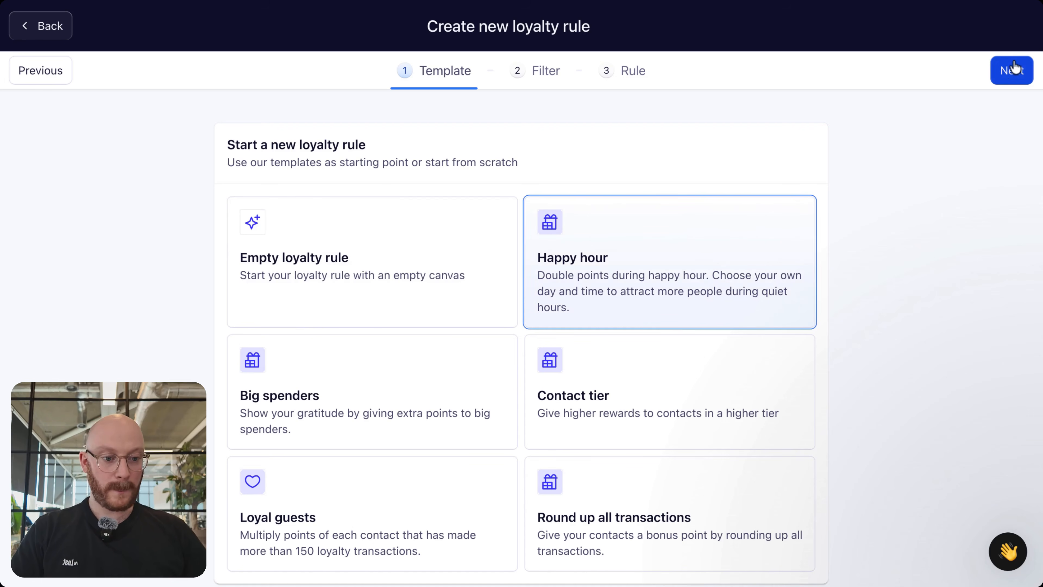
{"action": "left_click", "coordinate": [1013, 70]}
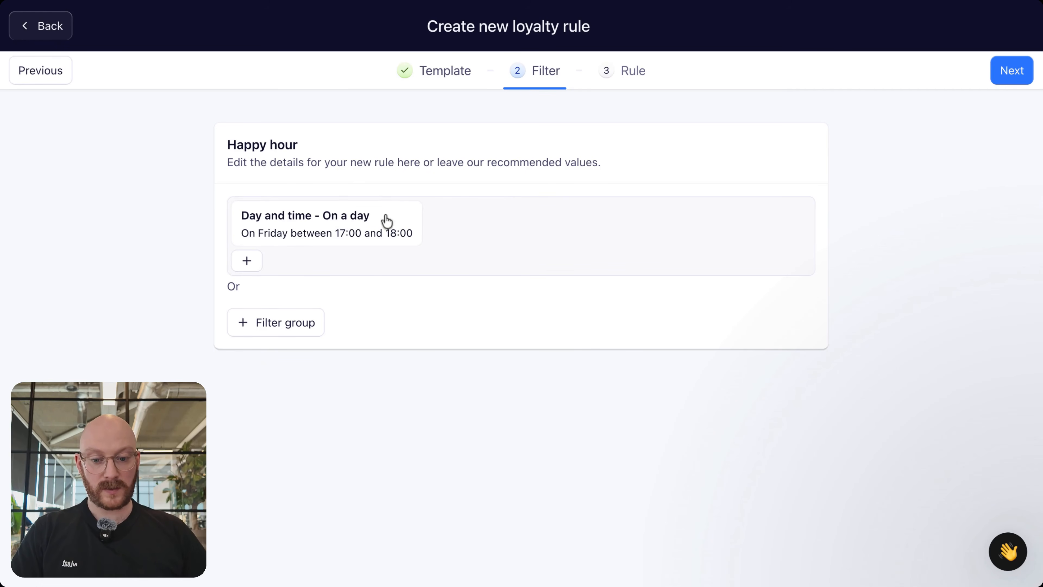
{"action": "left_click", "coordinate": [420, 230]}
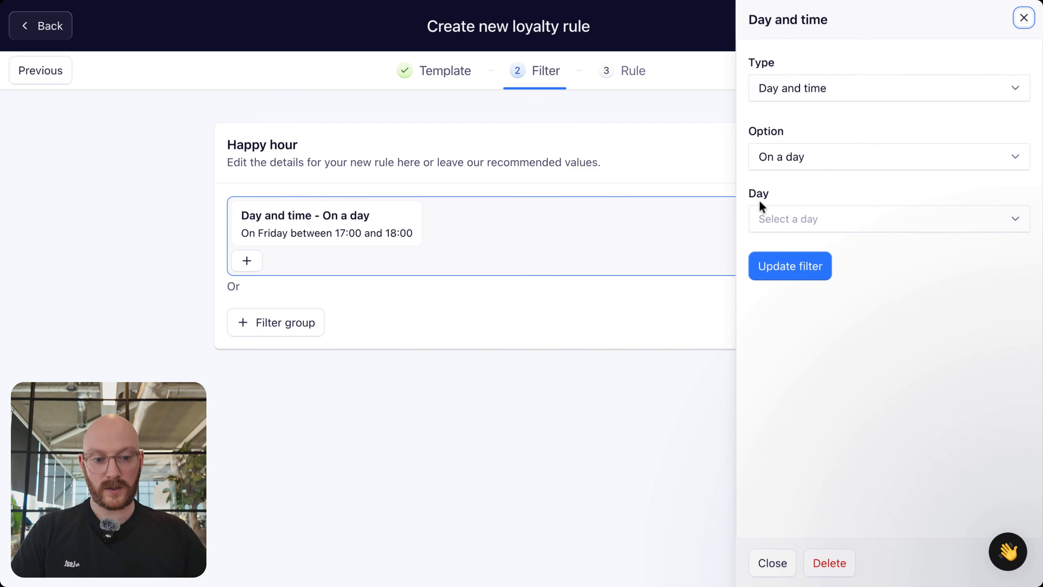
Try filtering between two dates, using the range 17 April 2026 to 19 April 2026
{"action": "left_click", "coordinate": [807, 153]}
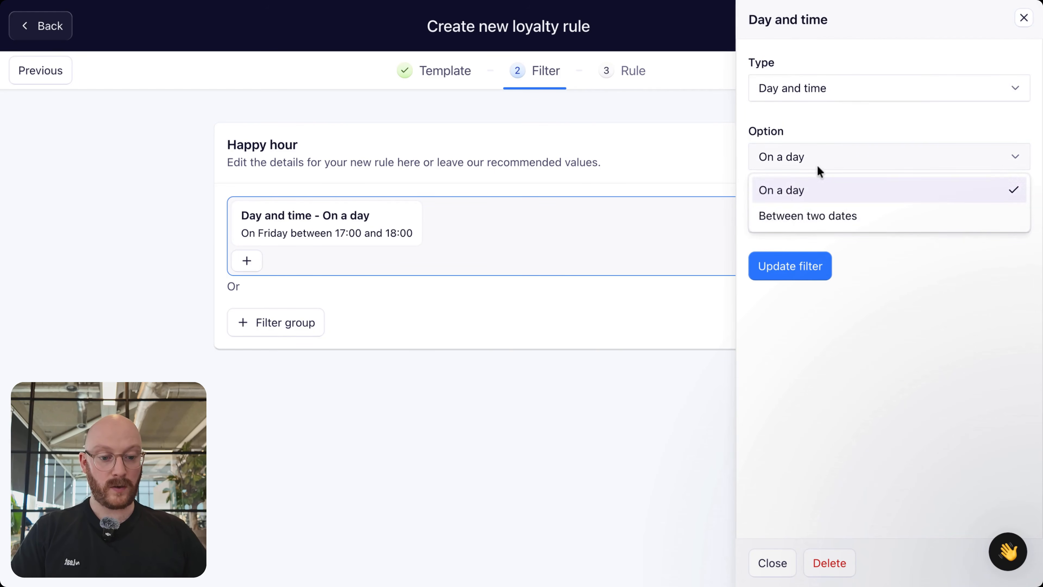
{"action": "left_click", "coordinate": [808, 215]}
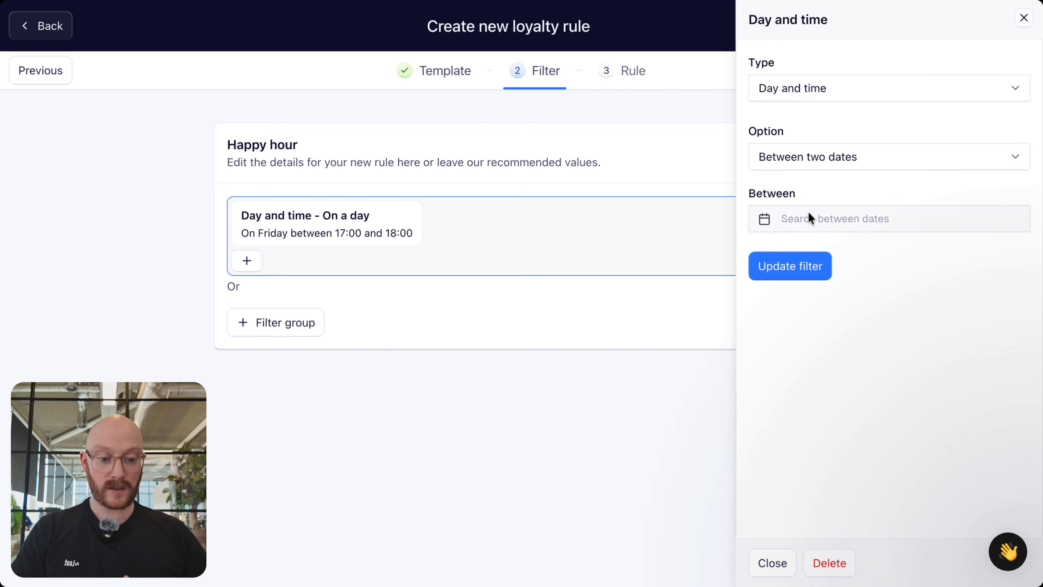
{"action": "left_click", "coordinate": [808, 217]}
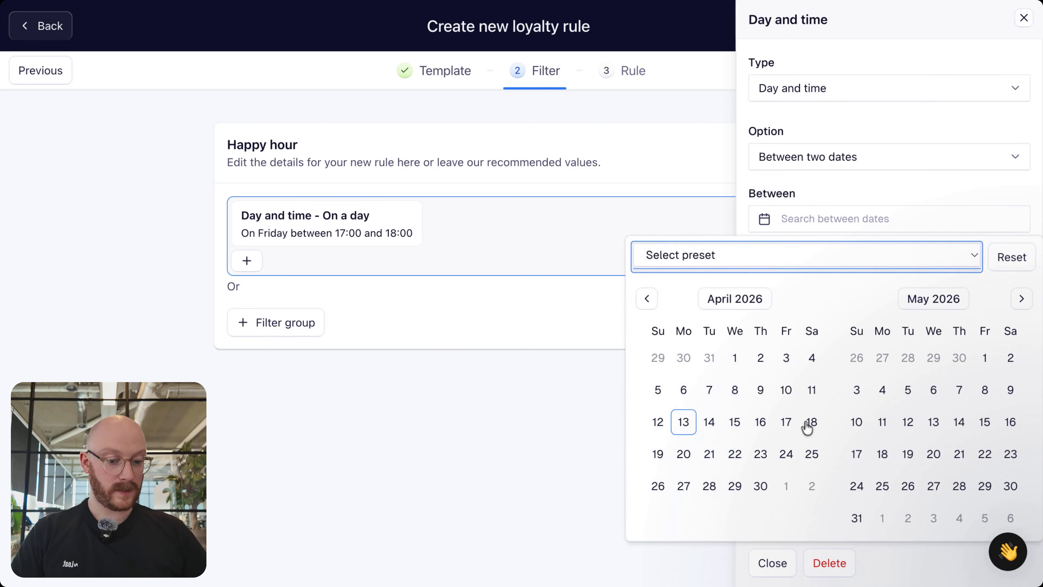
{"action": "left_click", "coordinate": [787, 423]}
{"action": "left_click", "coordinate": [658, 454]}
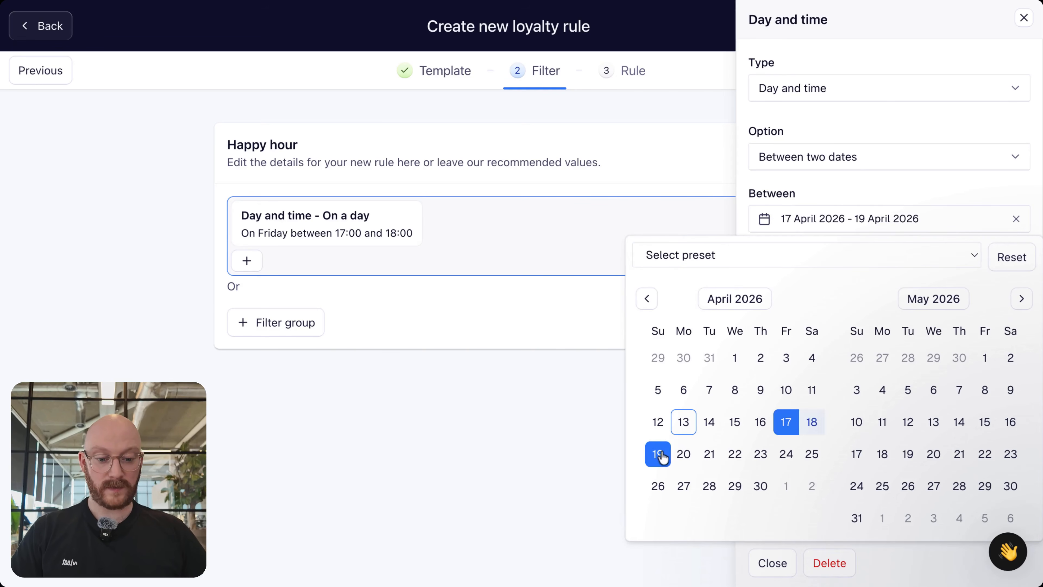
{"action": "left_click", "coordinate": [834, 138]}
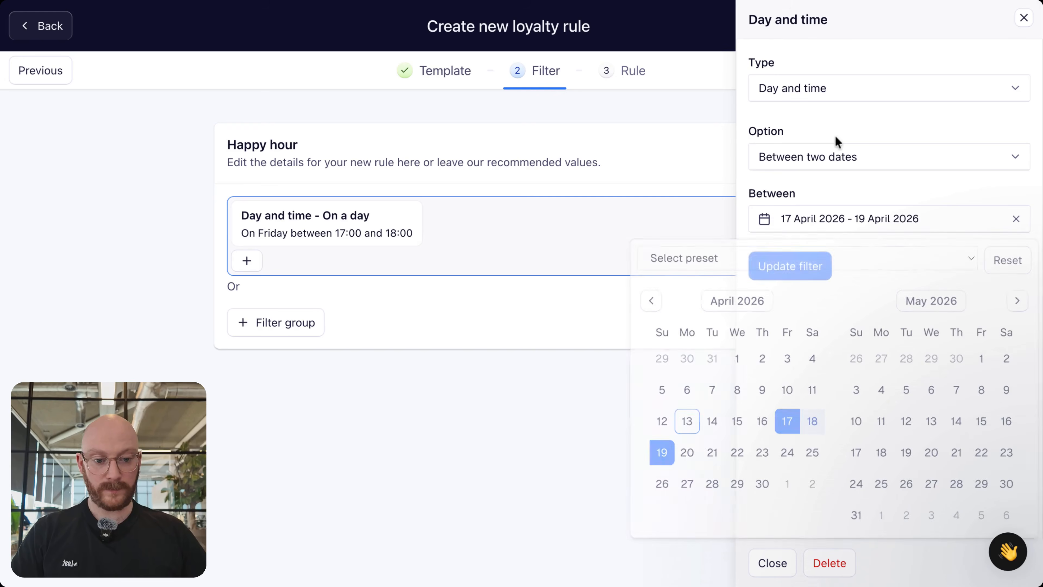
Switch the day and time filter to On a day, with Saturday until sunday as the day and Between two times as the time
{"action": "left_click", "coordinate": [792, 152]}
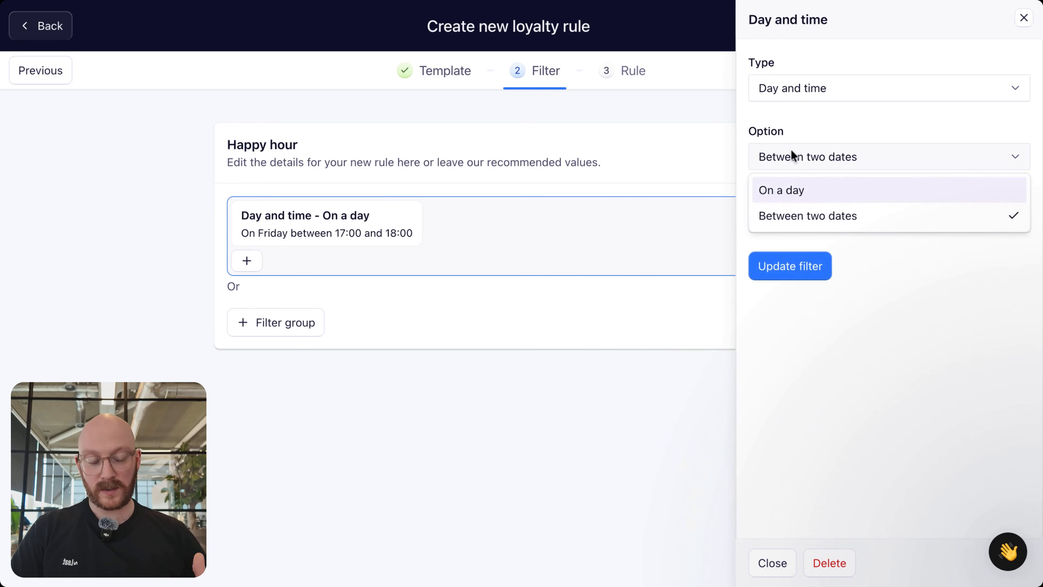
{"action": "left_click", "coordinate": [778, 191]}
{"action": "left_click", "coordinate": [827, 219]}
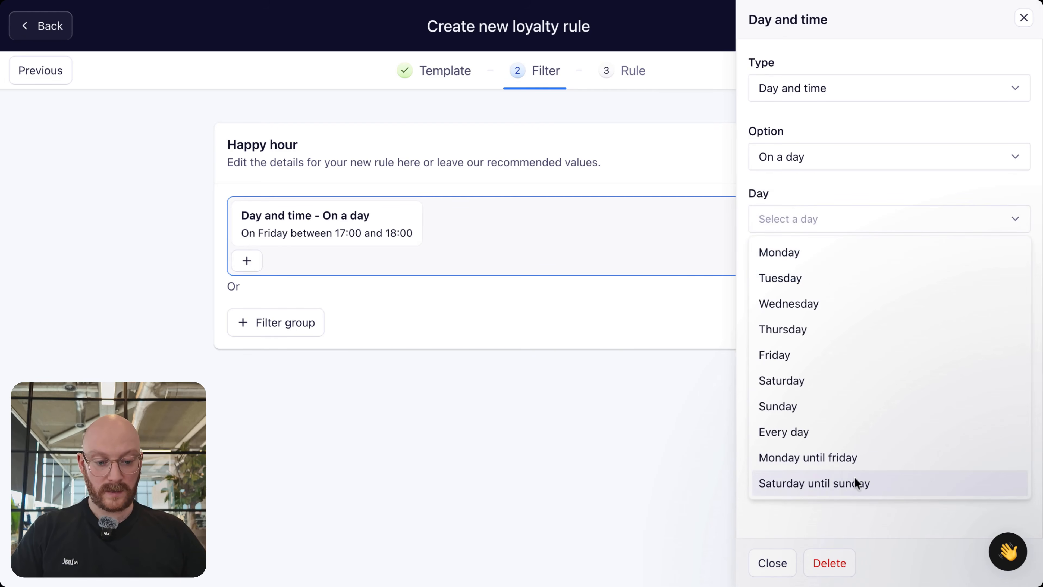
{"action": "left_click", "coordinate": [857, 483]}
{"action": "left_click", "coordinate": [807, 289]}
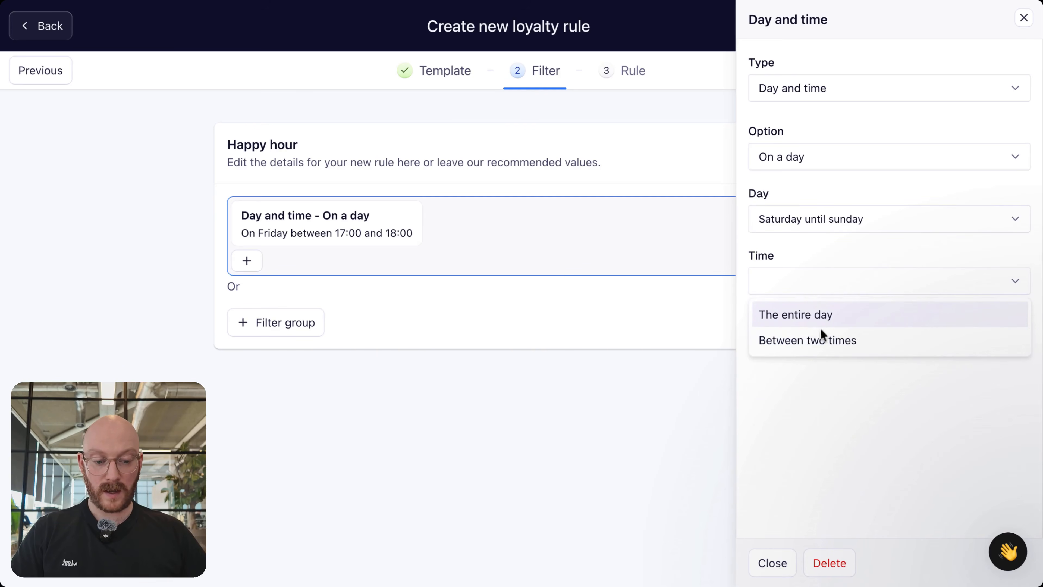
{"action": "left_click", "coordinate": [813, 341]}
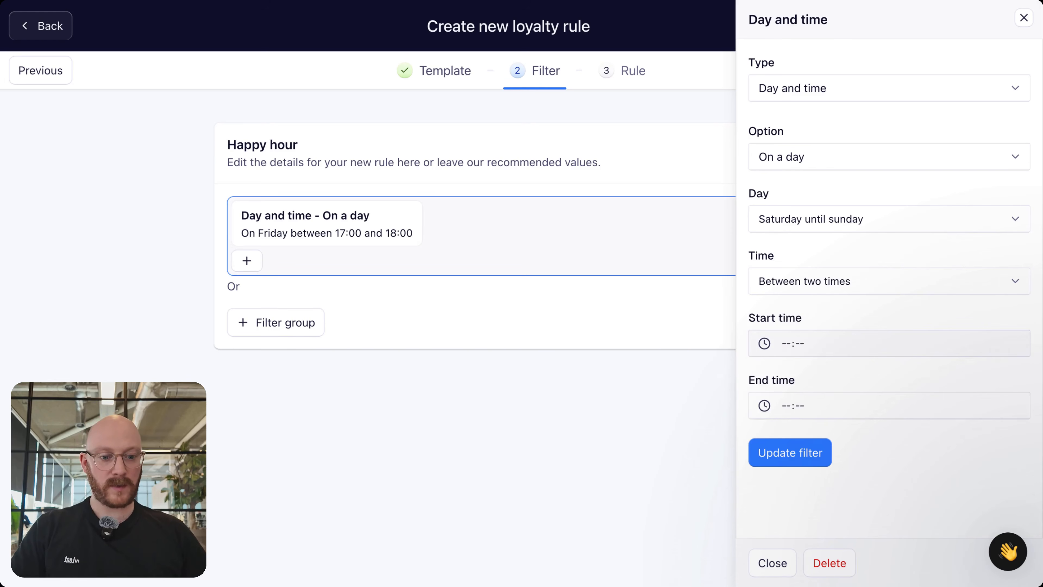
Set the filter's start time to 15:00 and end time to 17:00, update the filter and close its editor
{"action": "left_click", "coordinate": [786, 343]}
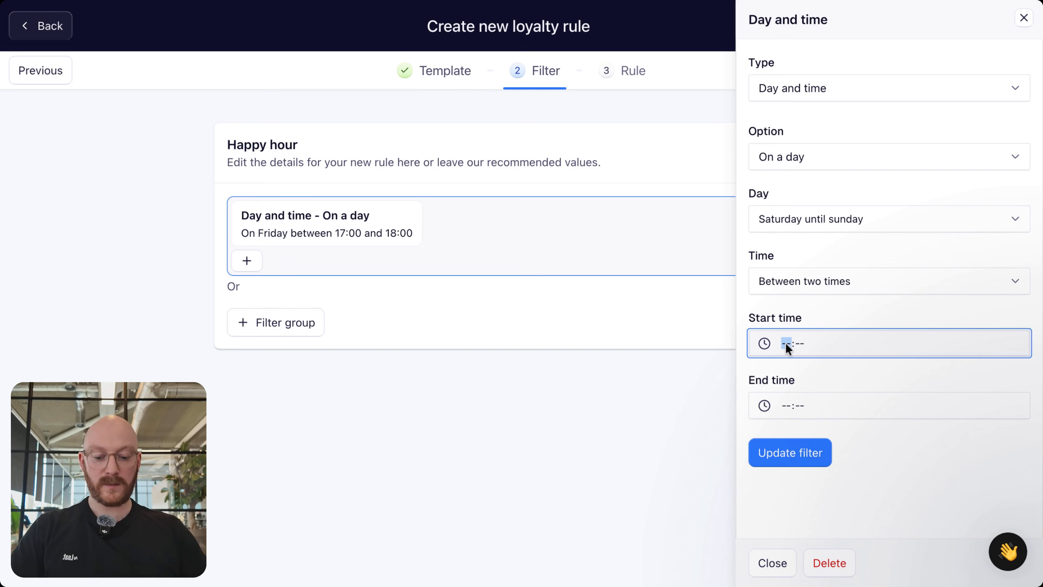
{"action": "type", "text": "15:00"}
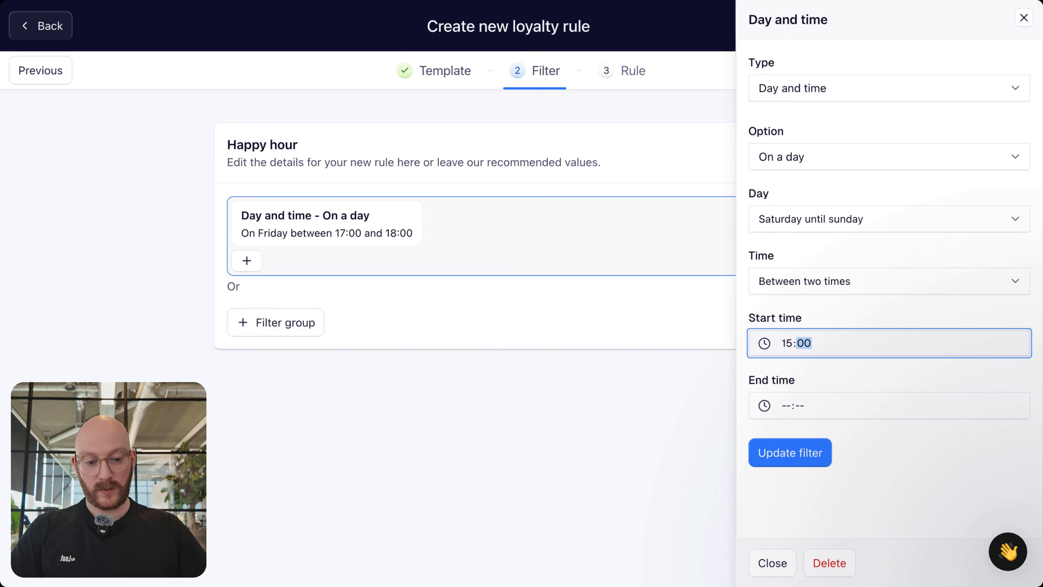
{"action": "left_click", "coordinate": [783, 404]}
{"action": "type", "text": "17:"}
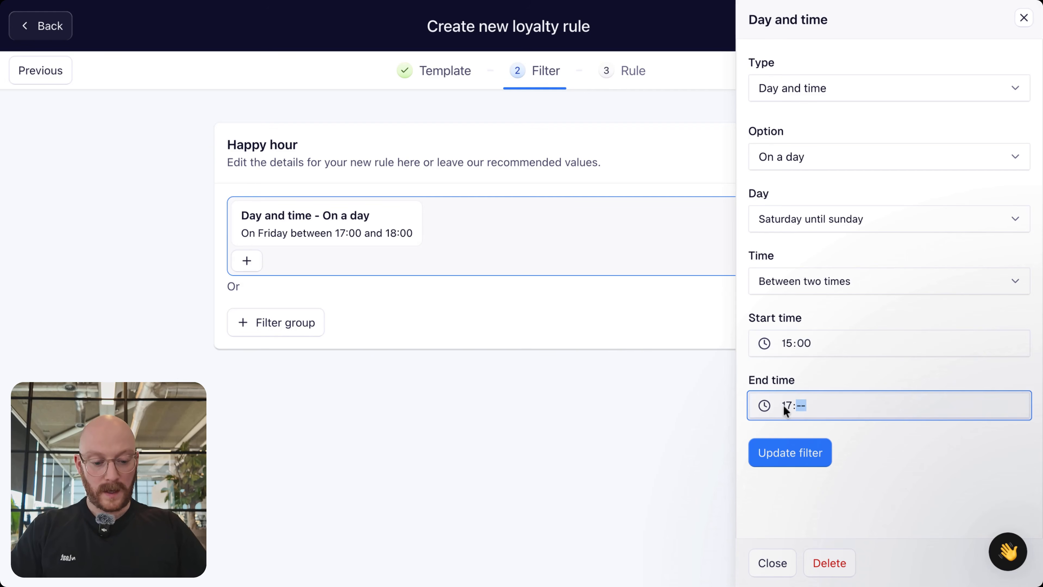
{"action": "type", "text": "00"}
{"action": "left_click", "coordinate": [905, 462]}
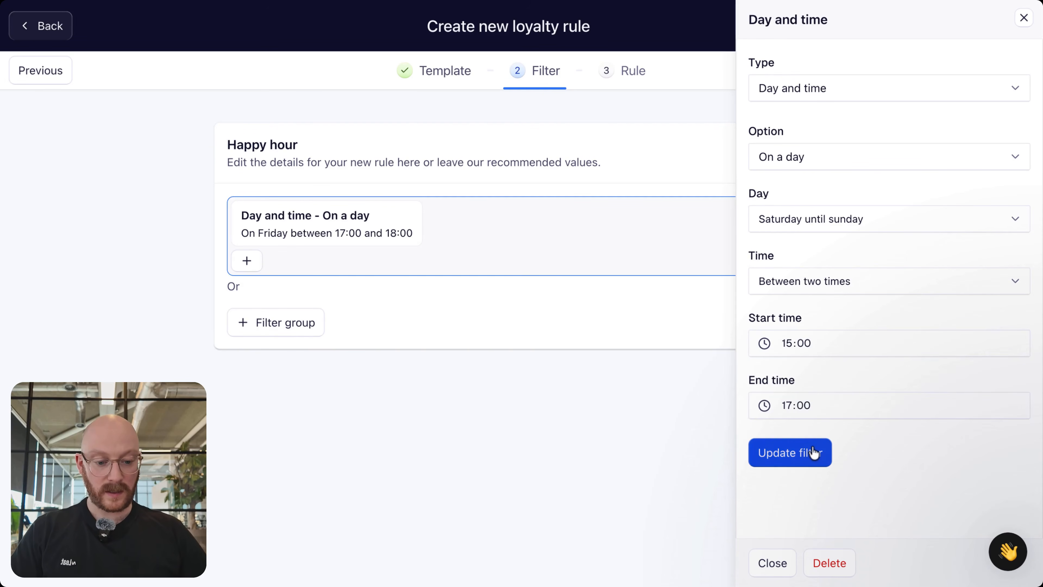
{"action": "left_click", "coordinate": [813, 453]}
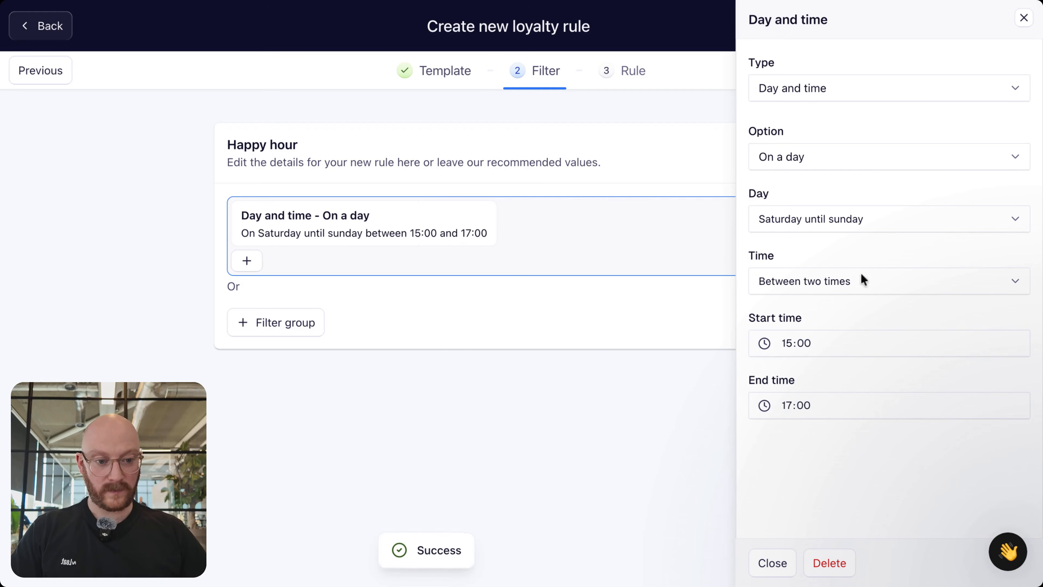
{"action": "left_click", "coordinate": [1023, 18]}
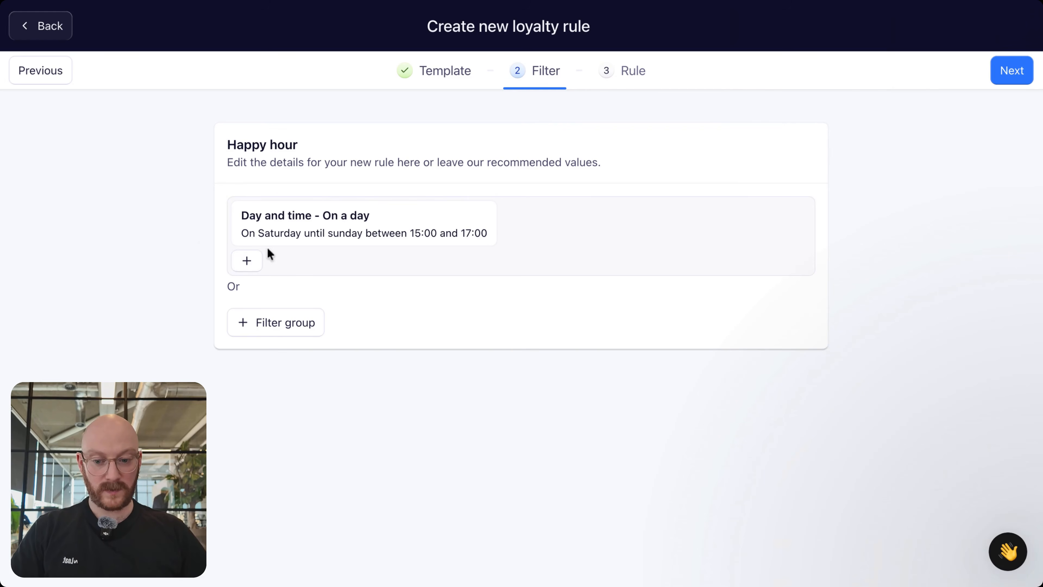
Start a new filter group of type Day and time, using the On a day option with Friday selected
{"action": "left_click", "coordinate": [269, 325]}
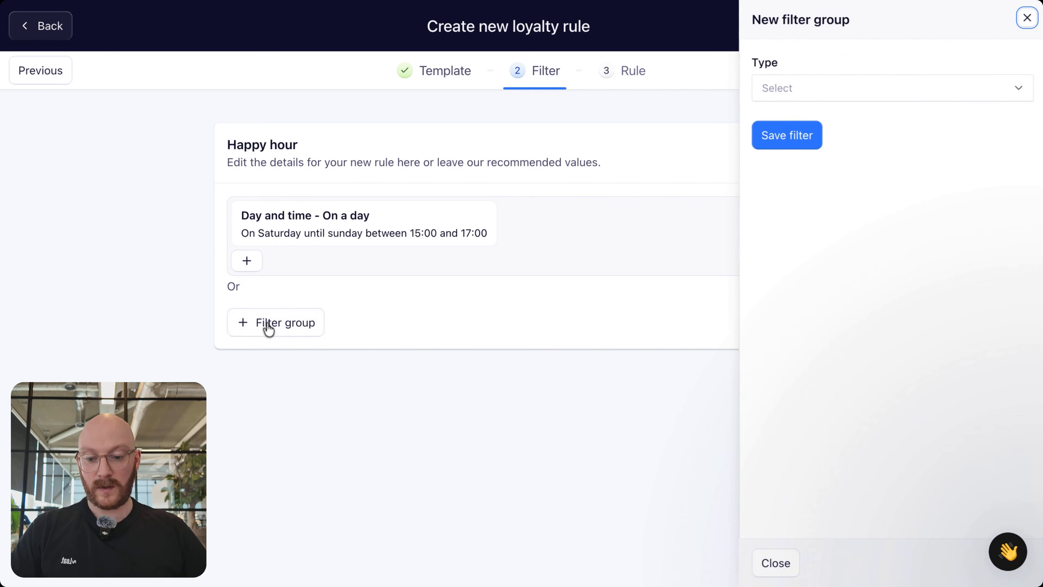
{"action": "left_click", "coordinate": [827, 94]}
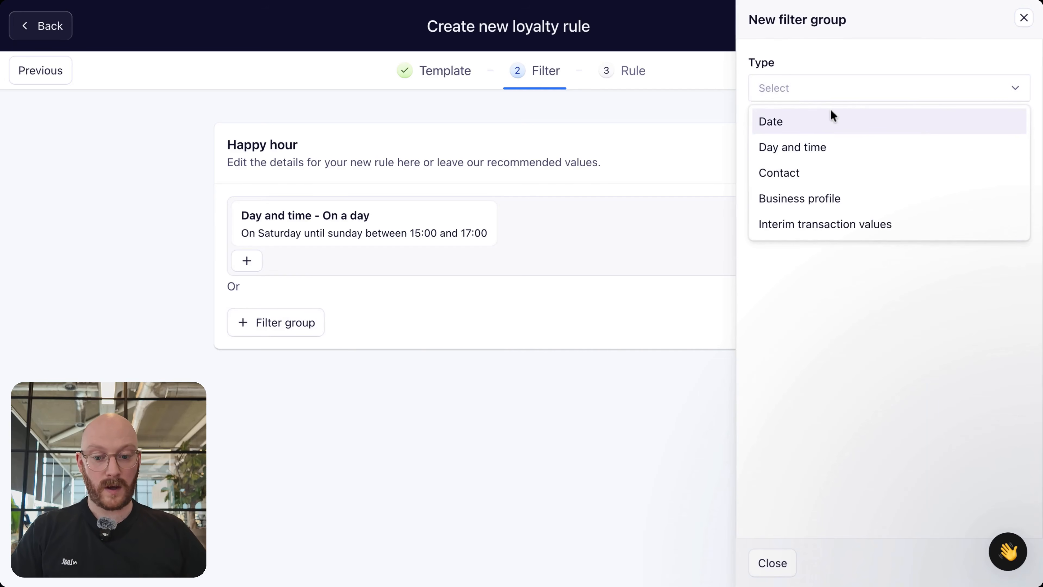
{"action": "left_click", "coordinate": [780, 126]}
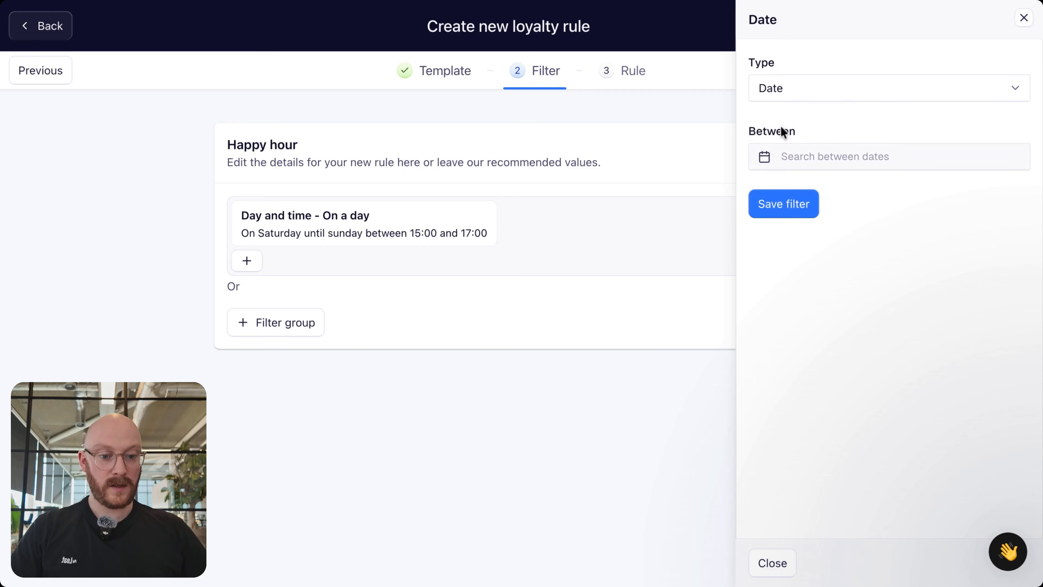
{"action": "left_click", "coordinate": [778, 95]}
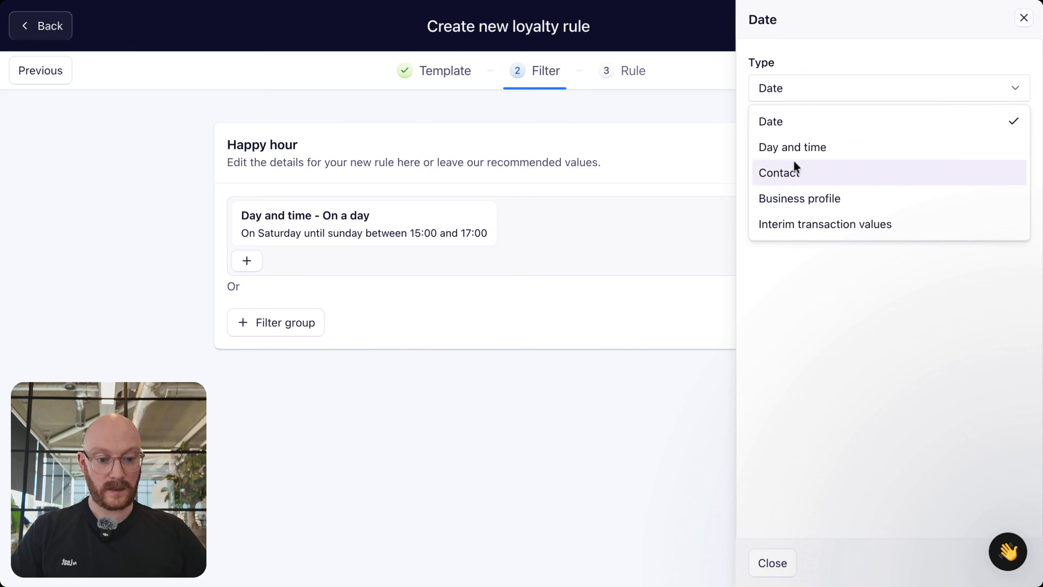
{"action": "left_click", "coordinate": [795, 151]}
{"action": "left_click", "coordinate": [863, 38]}
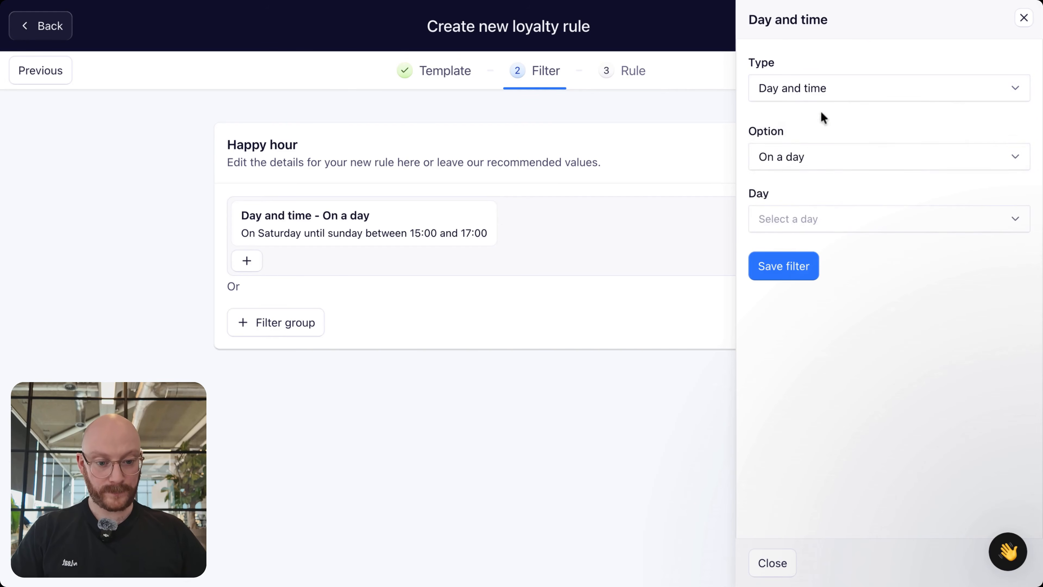
{"action": "left_click", "coordinate": [800, 149]}
{"action": "left_click", "coordinate": [797, 192]}
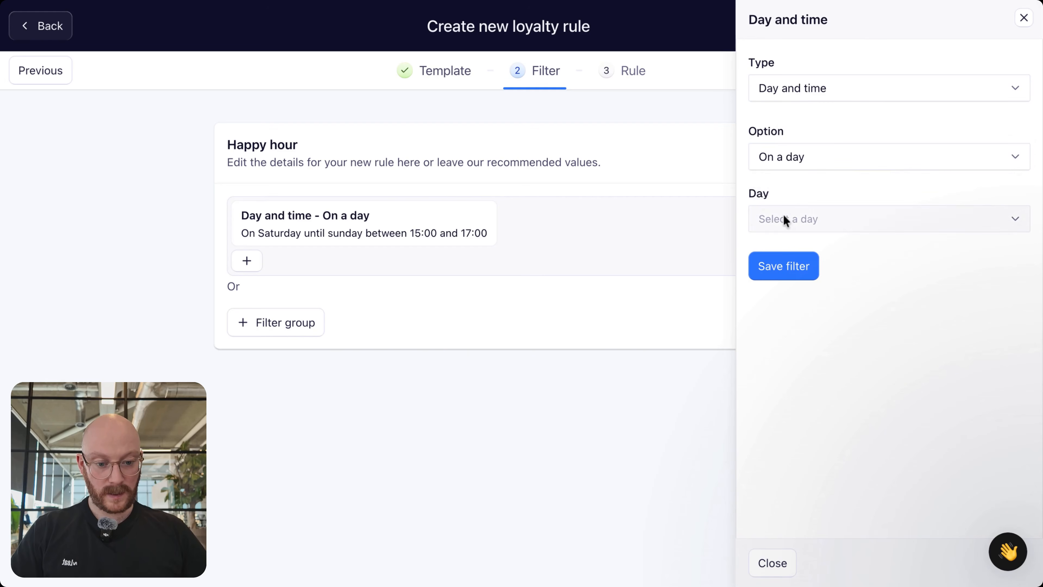
{"action": "left_click", "coordinate": [783, 218]}
{"action": "left_click", "coordinate": [783, 353]}
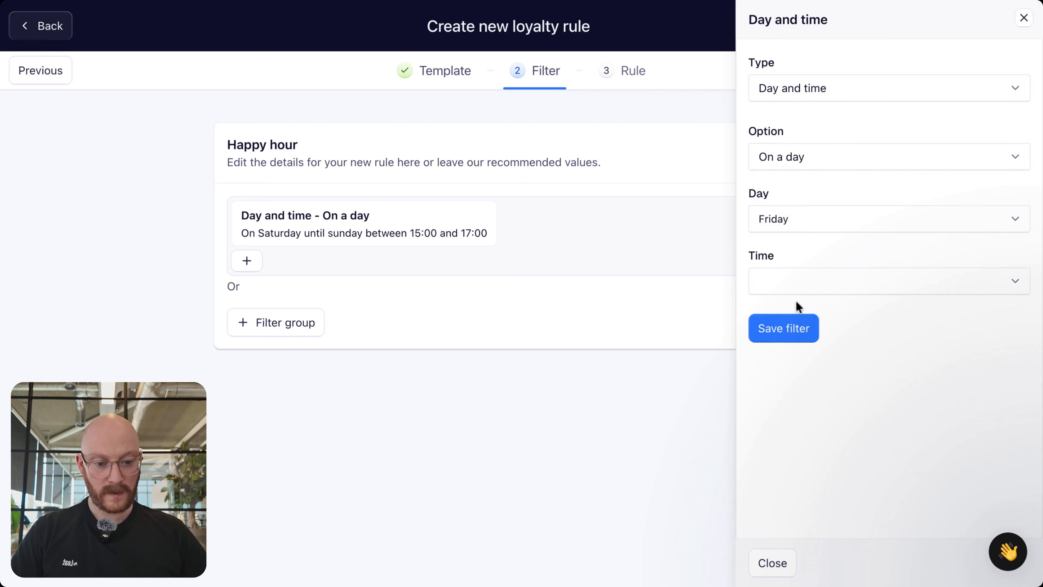
Restrict the Friday filter to between 15:00 and 17:00, save it and close its editor
{"action": "left_click", "coordinate": [785, 288]}
{"action": "left_click", "coordinate": [816, 341]}
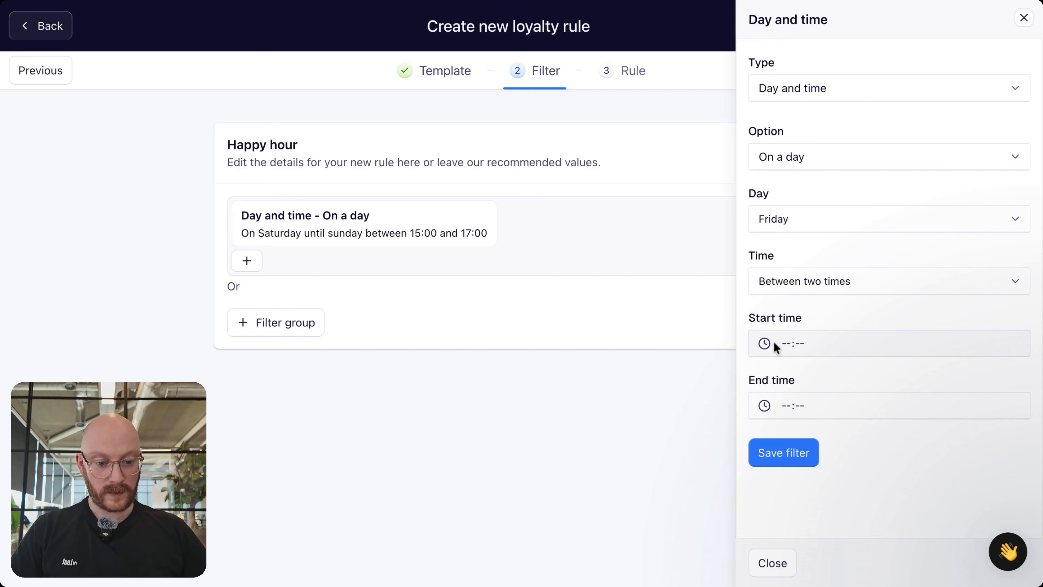
{"action": "left_click", "coordinate": [783, 353]}
{"action": "type", "text": "15:00"}
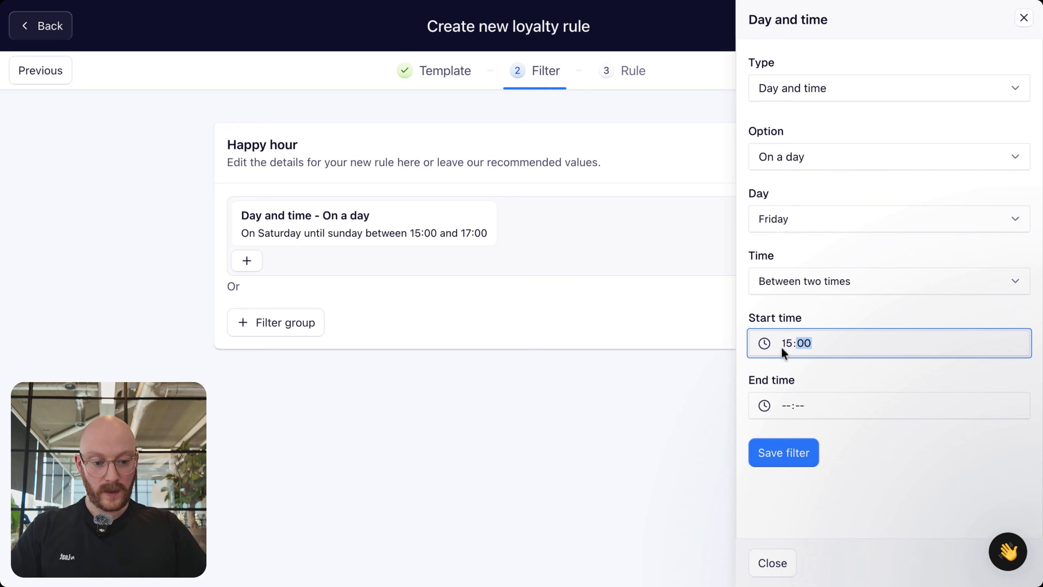
{"action": "left_click", "coordinate": [780, 406]}
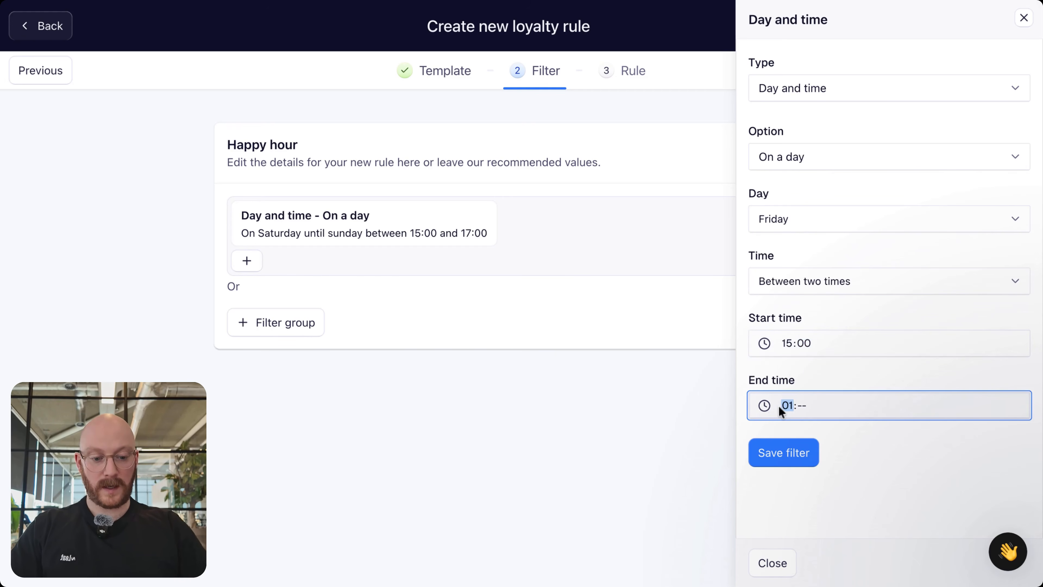
{"action": "type", "text": "17:00"}
{"action": "left_click", "coordinate": [787, 461]}
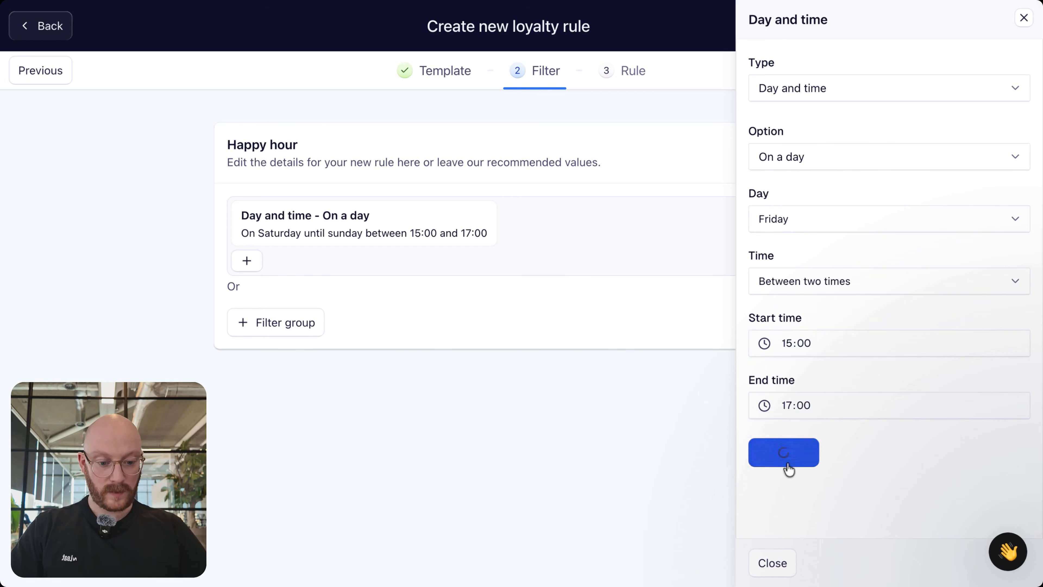
{"action": "left_click", "coordinate": [772, 563]}
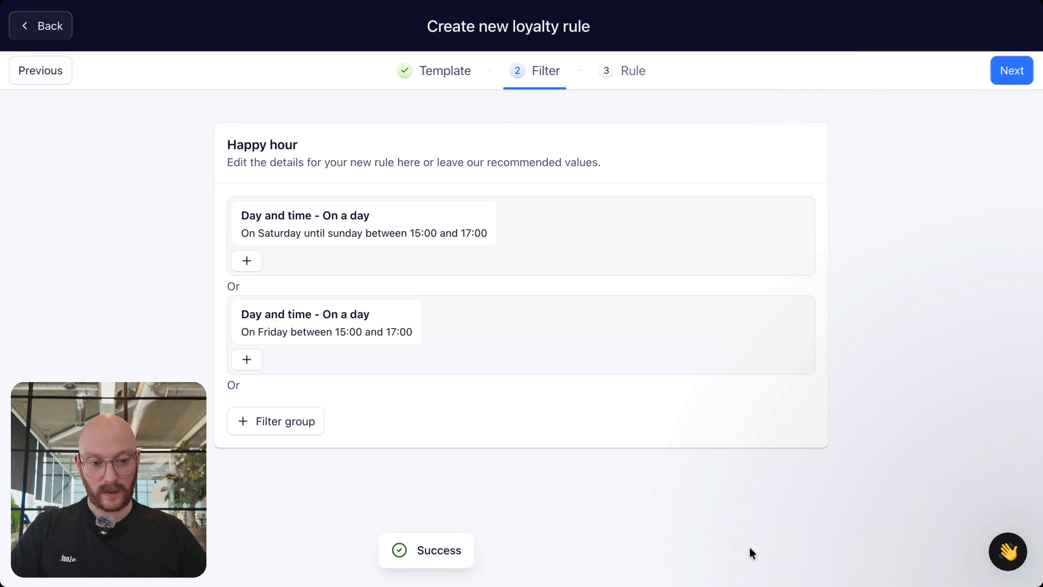
Continue to the rule definition, keep Multiplication as the type, set its value to 3 and submit the Happy hour rule
{"action": "left_click", "coordinate": [1022, 73]}
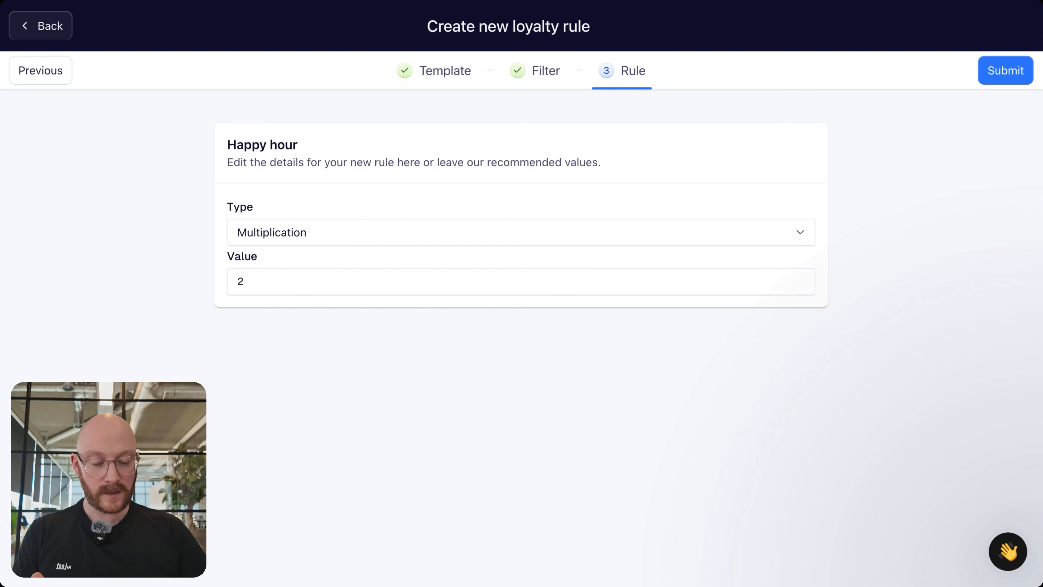
{"action": "left_click", "coordinate": [270, 233]}
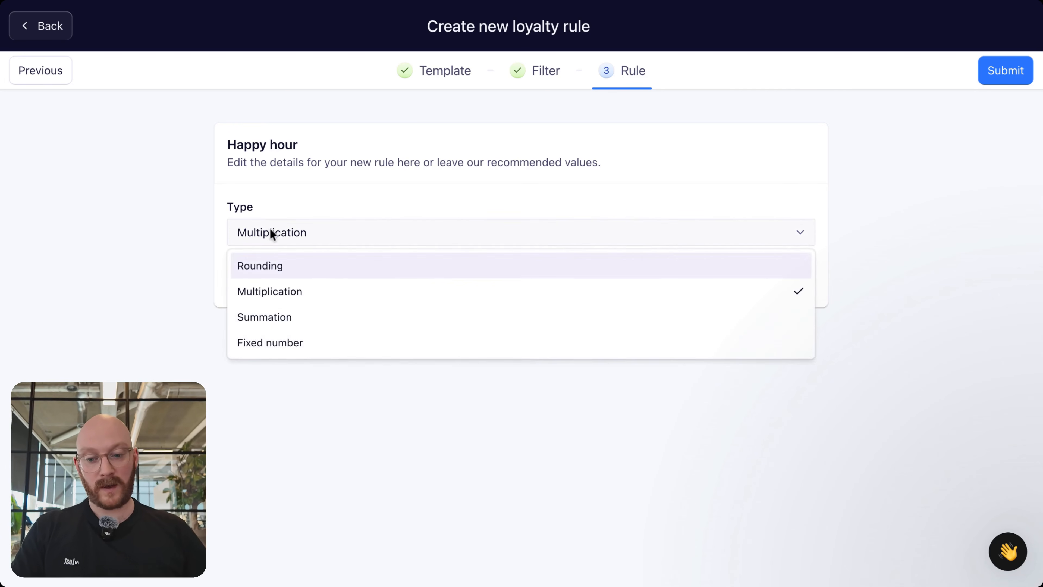
{"action": "left_click", "coordinate": [337, 218]}
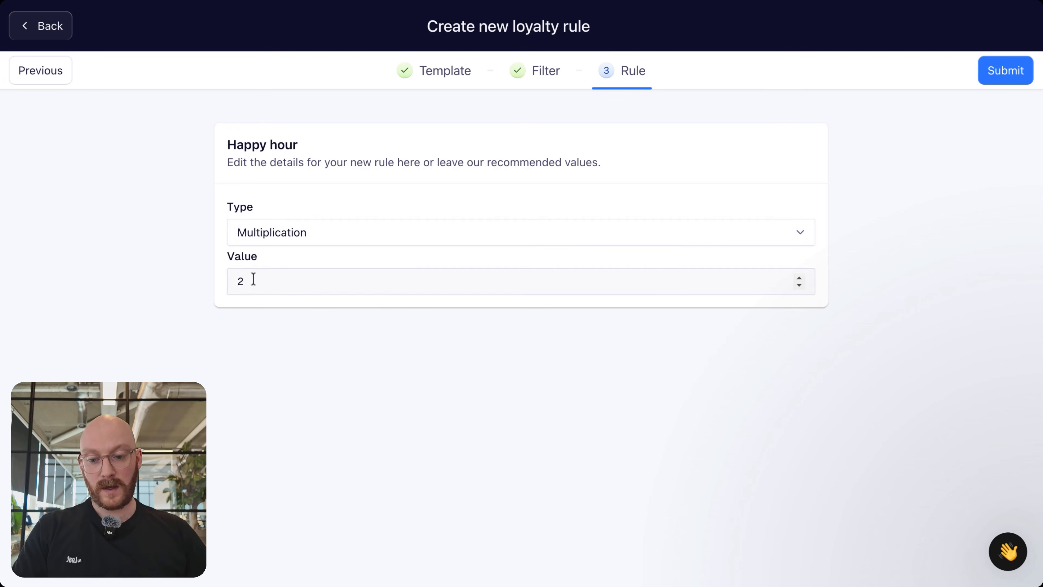
{"action": "left_click_drag", "start_coordinate": [253, 279], "coordinate": [232, 277]}
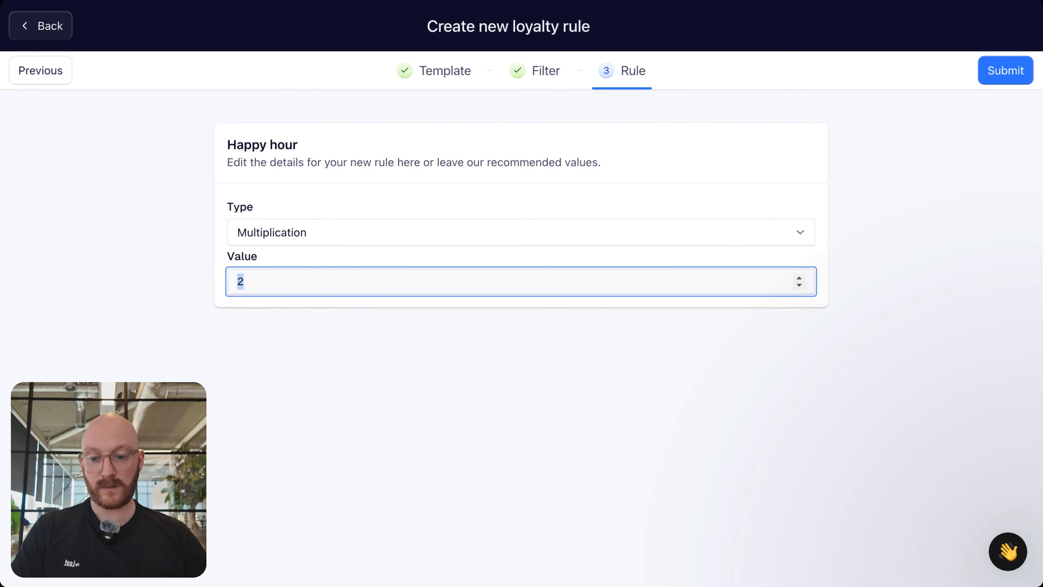
{"action": "left_click", "coordinate": [279, 318]}
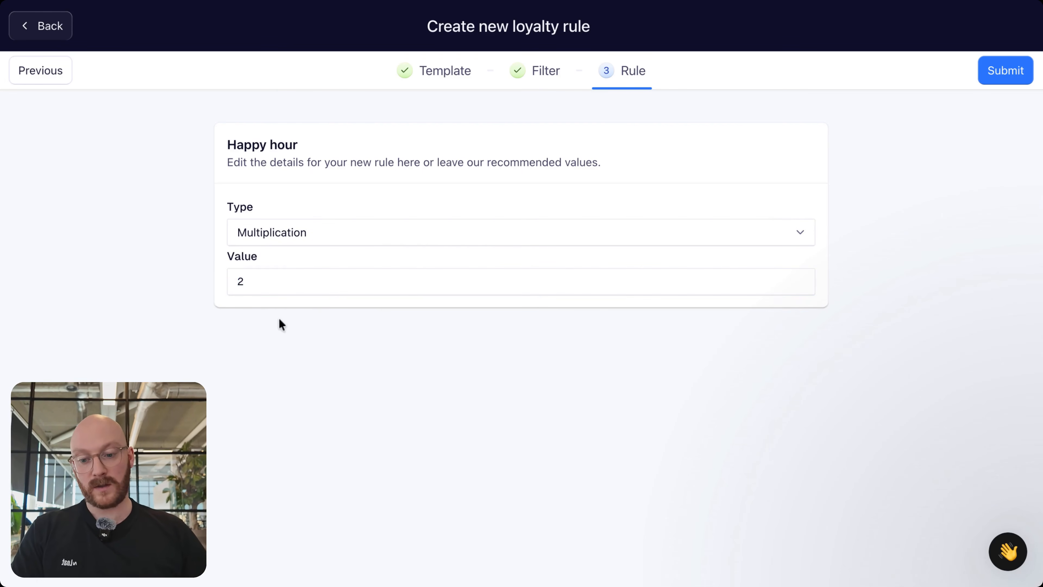
{"action": "left_click", "coordinate": [279, 292]}
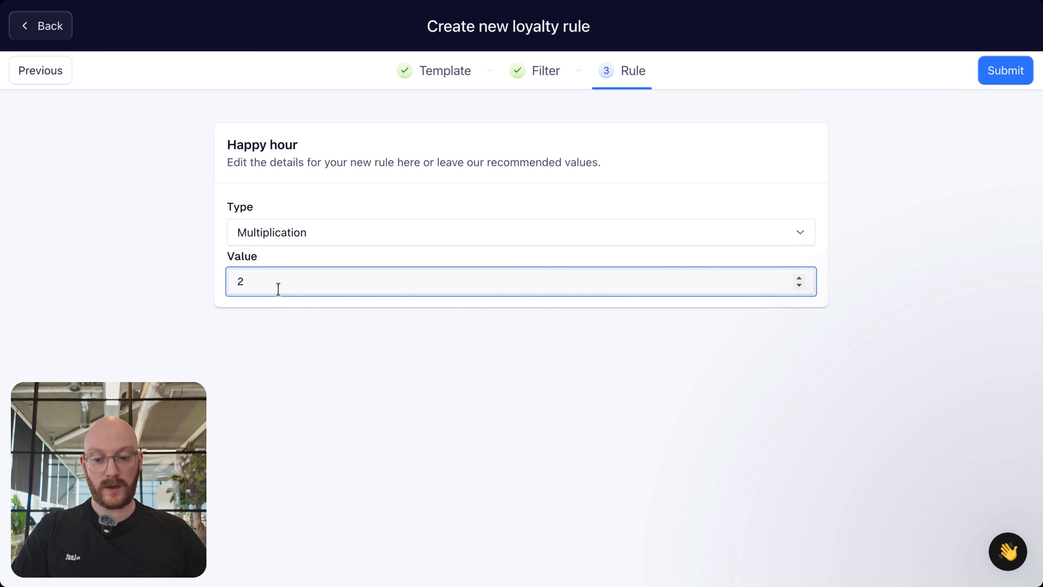
{"action": "left_click_drag", "start_coordinate": [257, 287], "coordinate": [232, 279]}
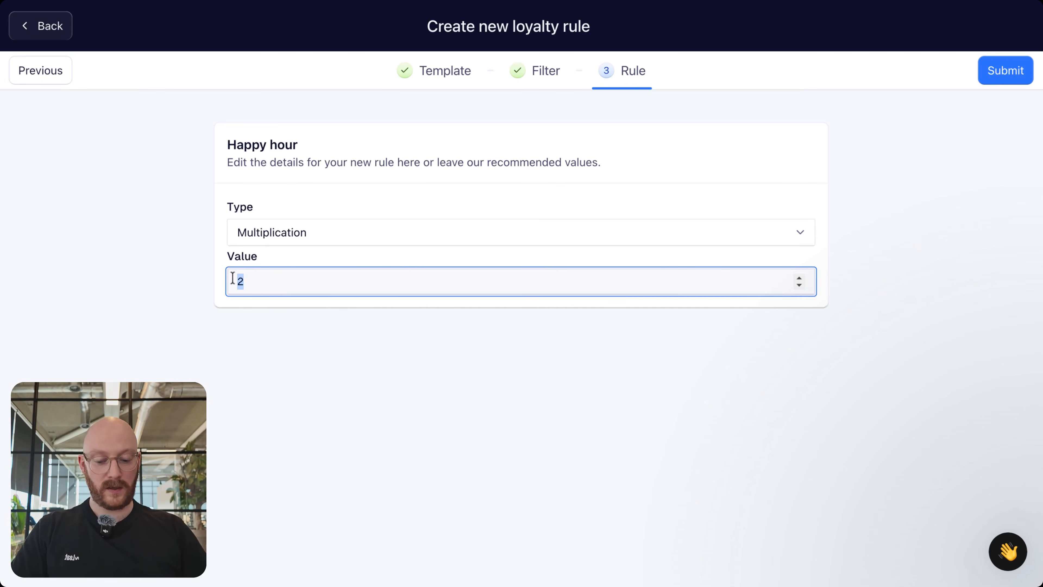
{"action": "type", "text": "3"}
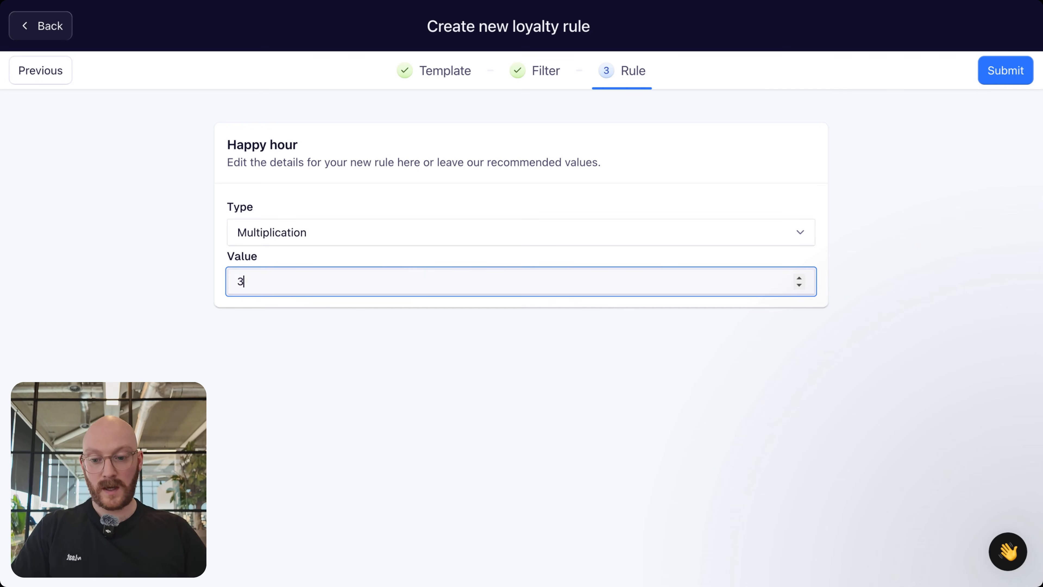
{"action": "left_click", "coordinate": [420, 375]}
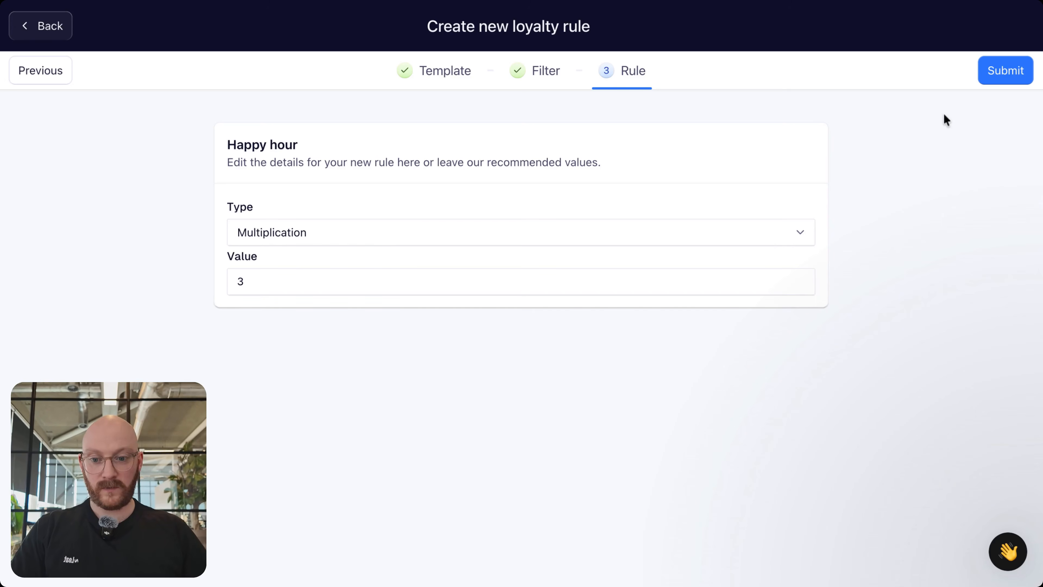
{"action": "left_click", "coordinate": [1017, 68]}
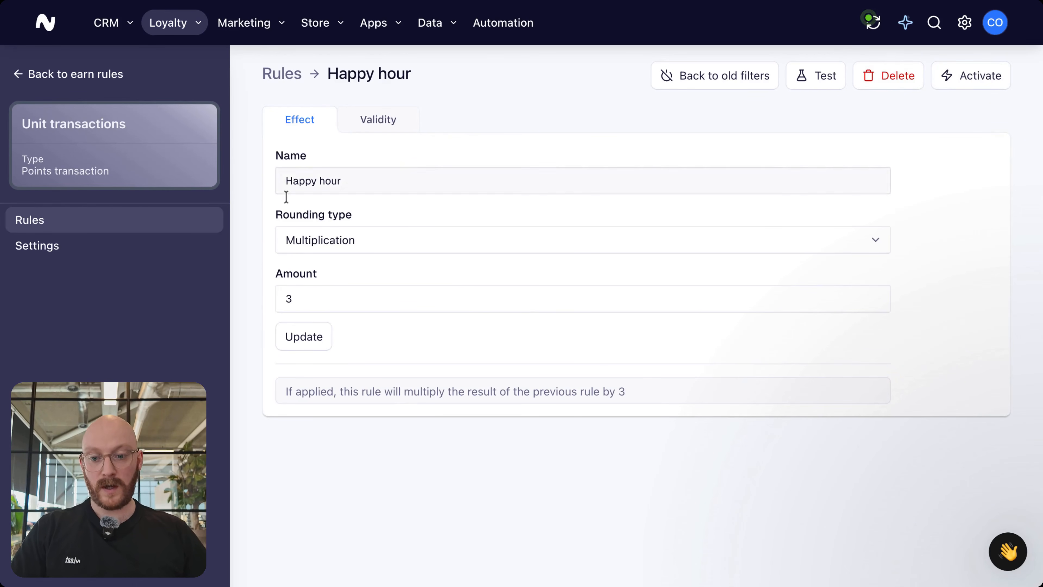
Rename the rule as "Happy hour - Fri, Sat, Sun" and open its validity conditions
{"action": "left_click_drag", "start_coordinate": [350, 181], "coordinate": [287, 181]}
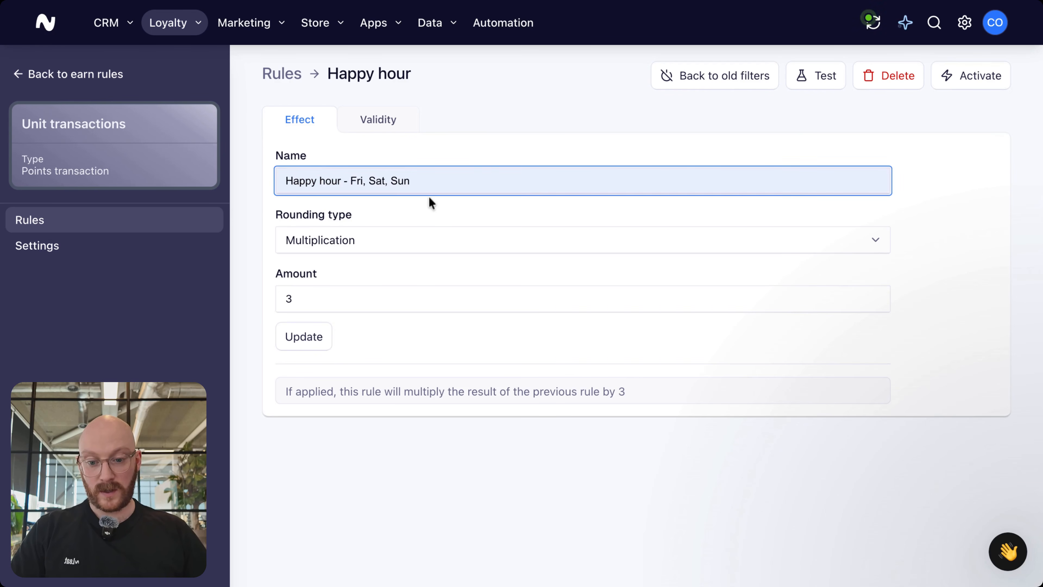
{"action": "left_click", "coordinate": [501, 120]}
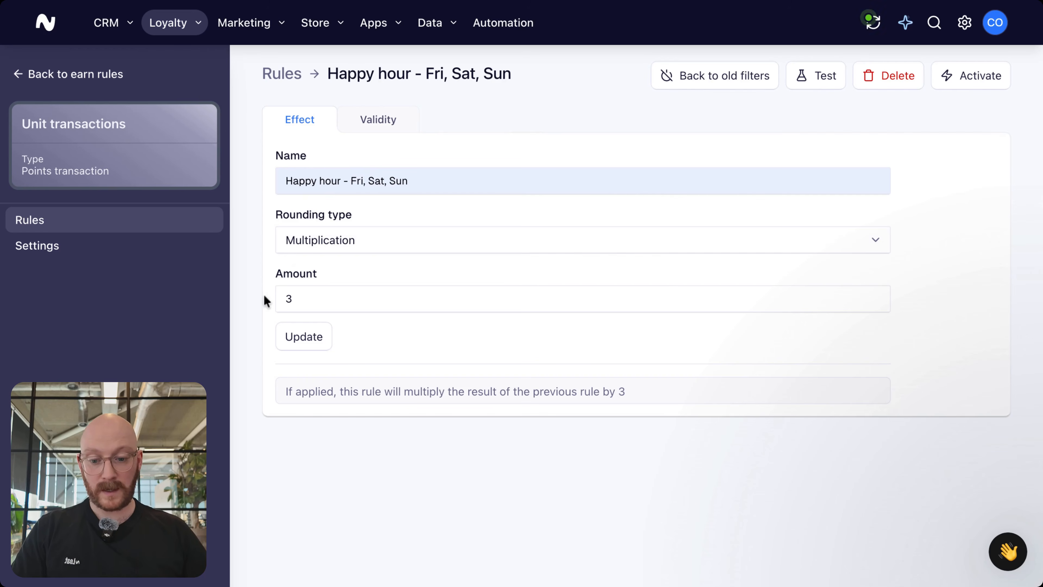
{"action": "left_click", "coordinate": [381, 120]}
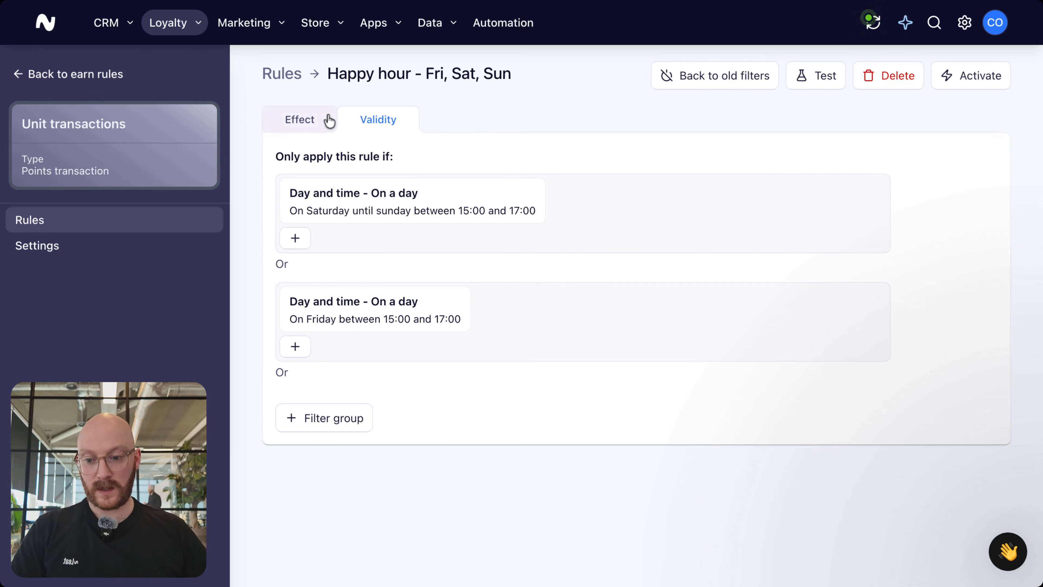
Set the rounding type in the unit transactions settings to Round up
{"action": "left_click", "coordinate": [111, 242]}
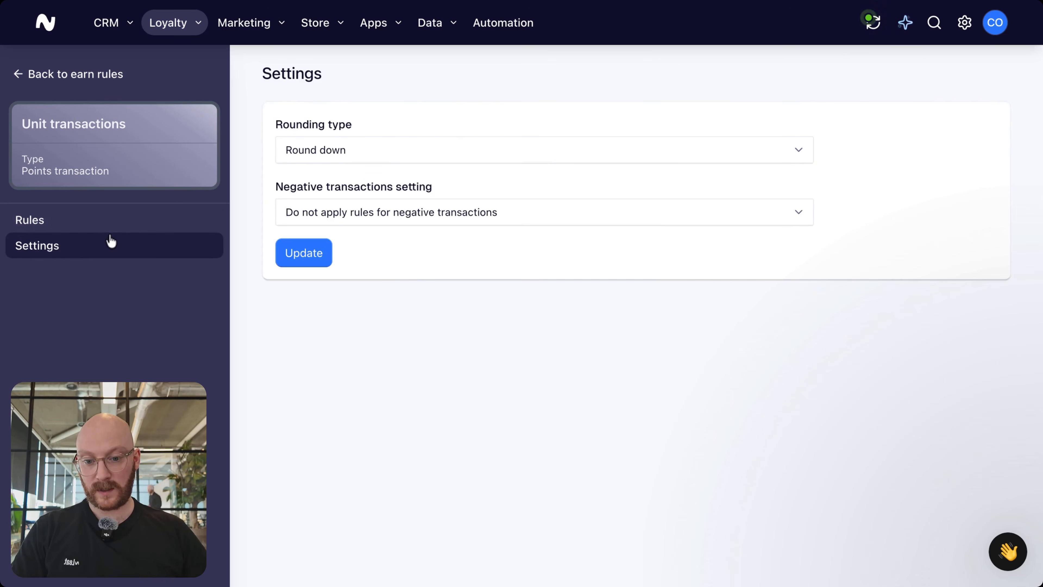
{"action": "left_click", "coordinate": [354, 146]}
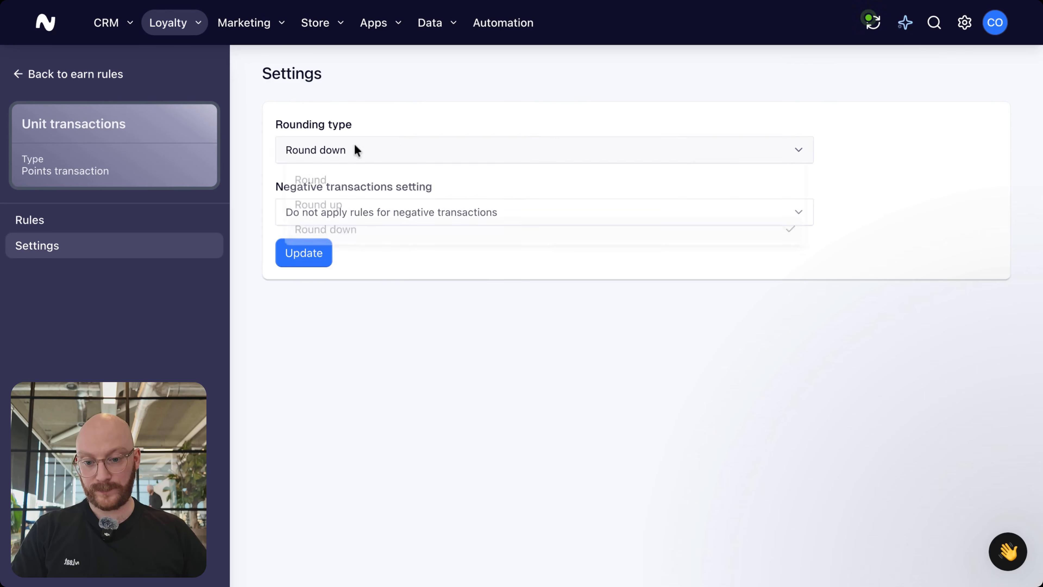
{"action": "left_click", "coordinate": [316, 206]}
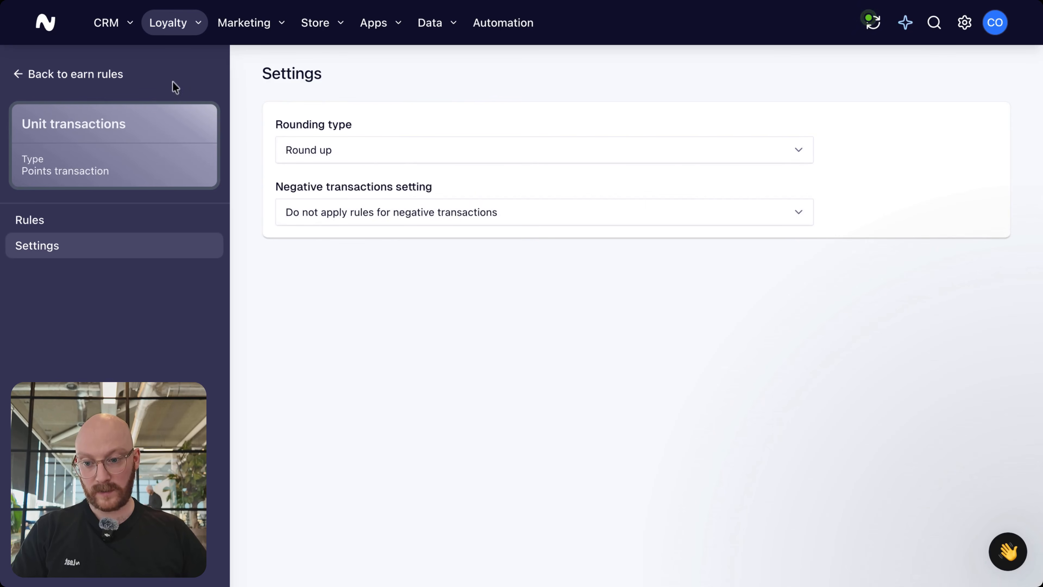
Activate the Happy hour rule from the rules list and return to the list
{"action": "left_click", "coordinate": [61, 76]}
{"action": "left_click", "coordinate": [47, 36]}
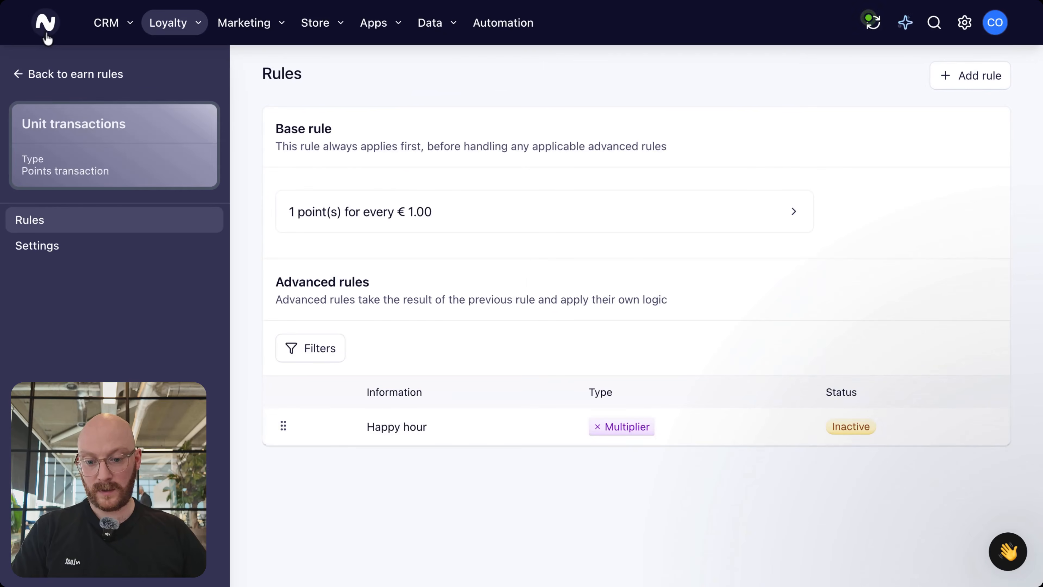
{"action": "left_click", "coordinate": [427, 423]}
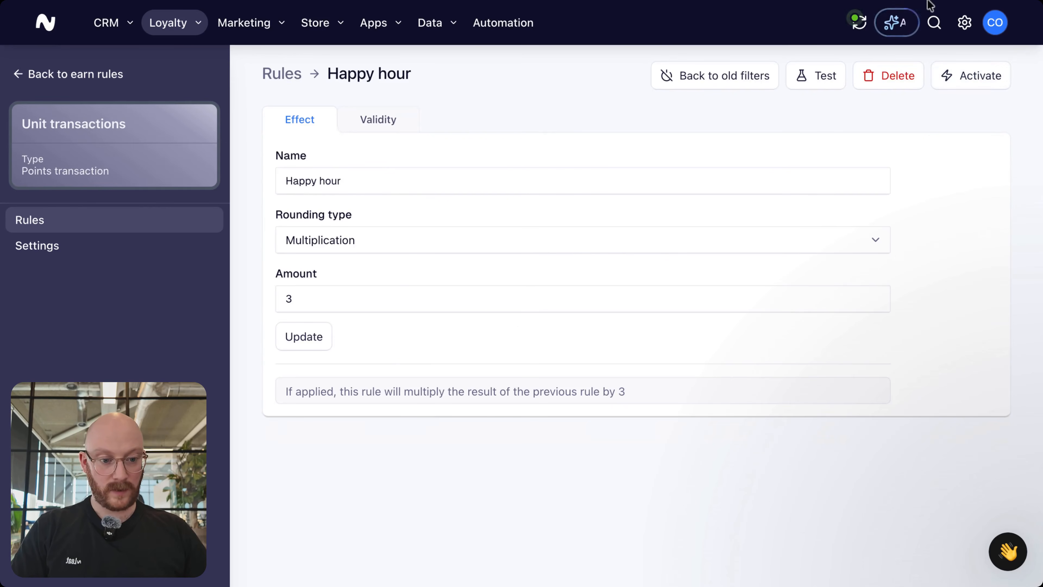
{"action": "left_click", "coordinate": [963, 78]}
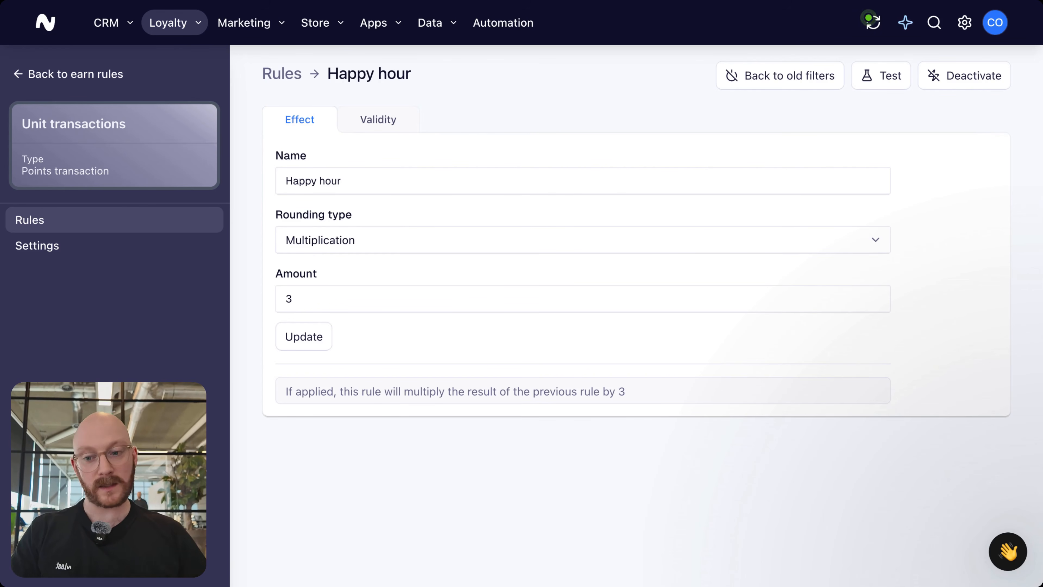
{"action": "left_click", "coordinate": [86, 75]}
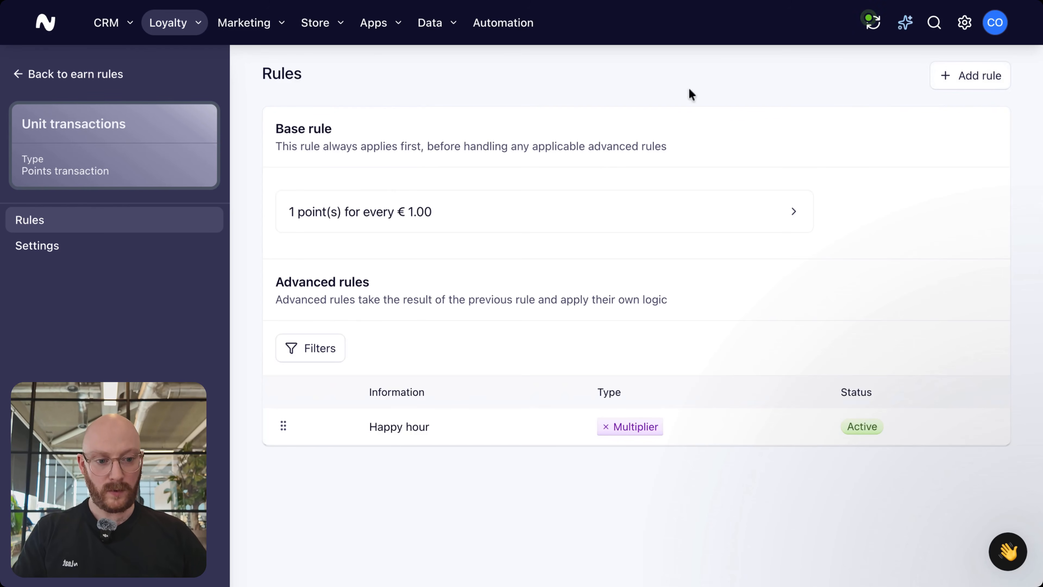
Start a new loyalty rule from the Empty loyalty rule template and continue to its filters
{"action": "left_click", "coordinate": [962, 77]}
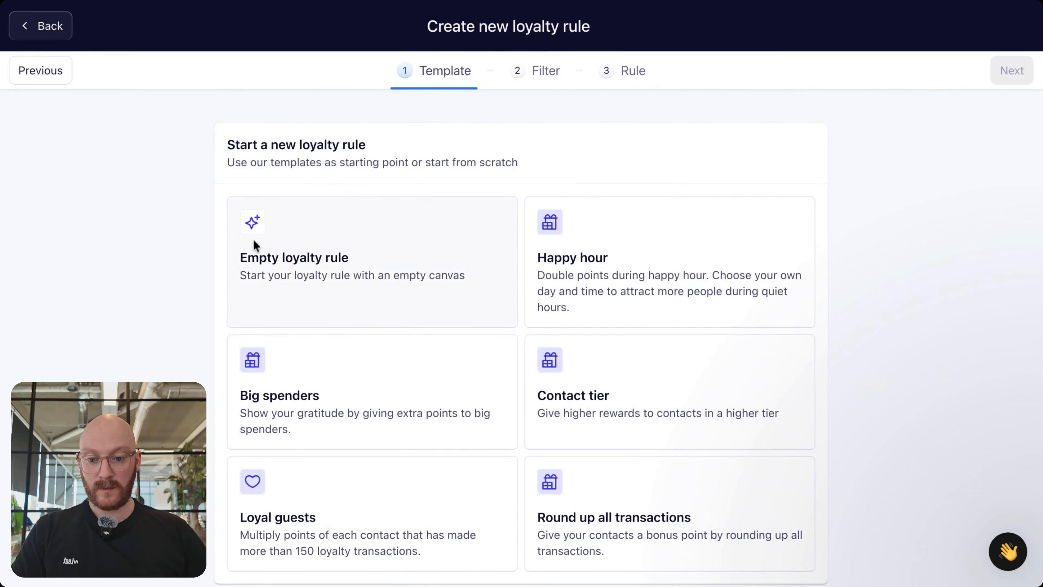
{"action": "left_click", "coordinate": [422, 224]}
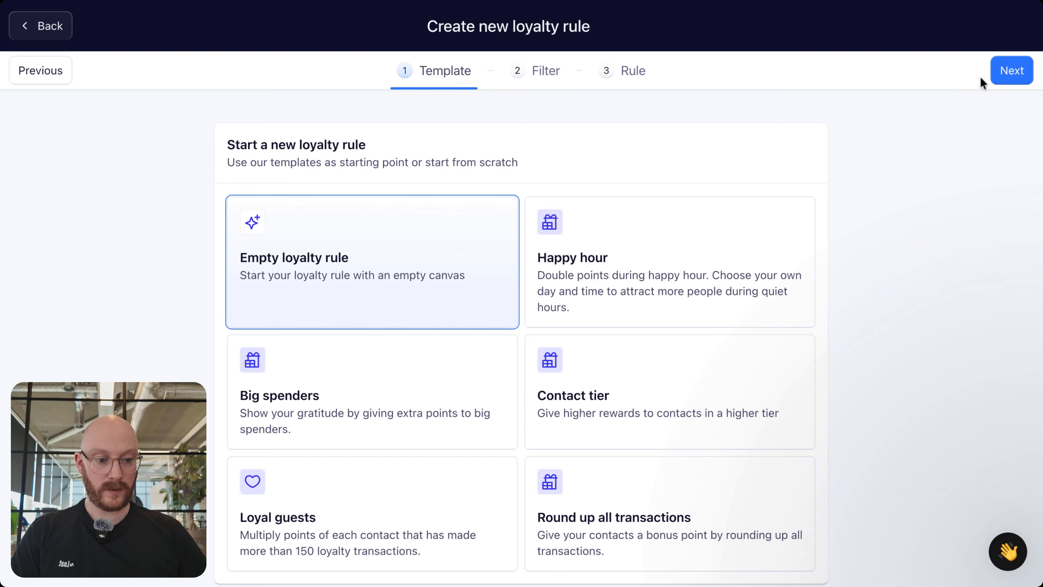
{"action": "left_click", "coordinate": [1007, 82]}
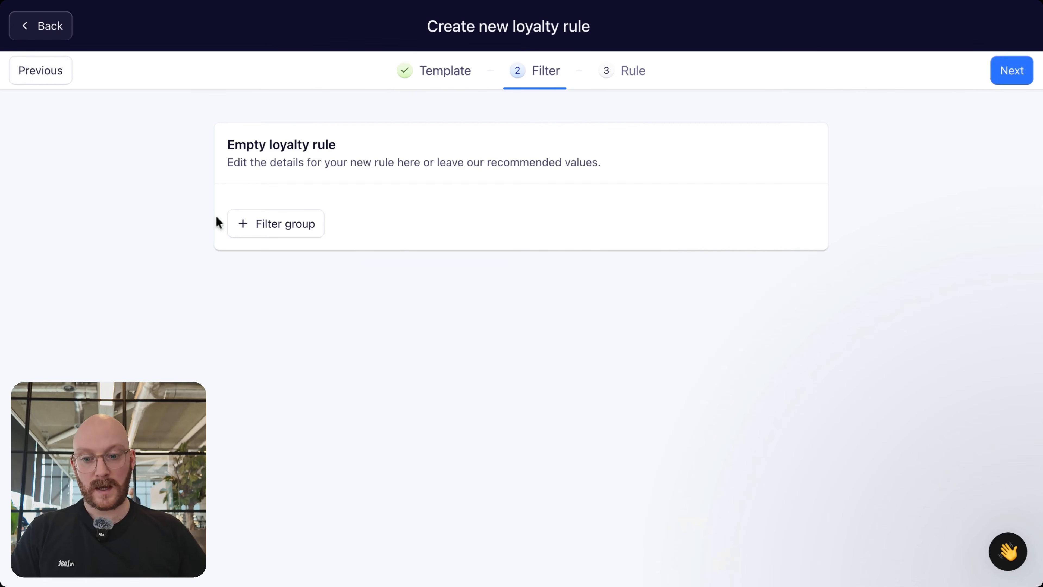
Add a Contact filter group using the Birth date attribute with the operator Is today, save it and close its editor
{"action": "left_click", "coordinate": [273, 219]}
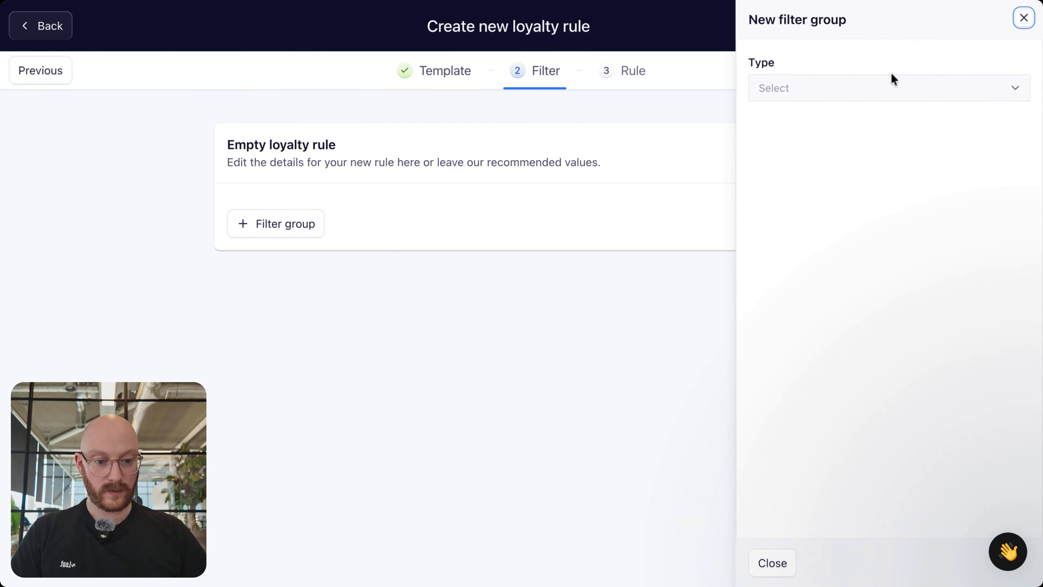
{"action": "left_click", "coordinate": [872, 97]}
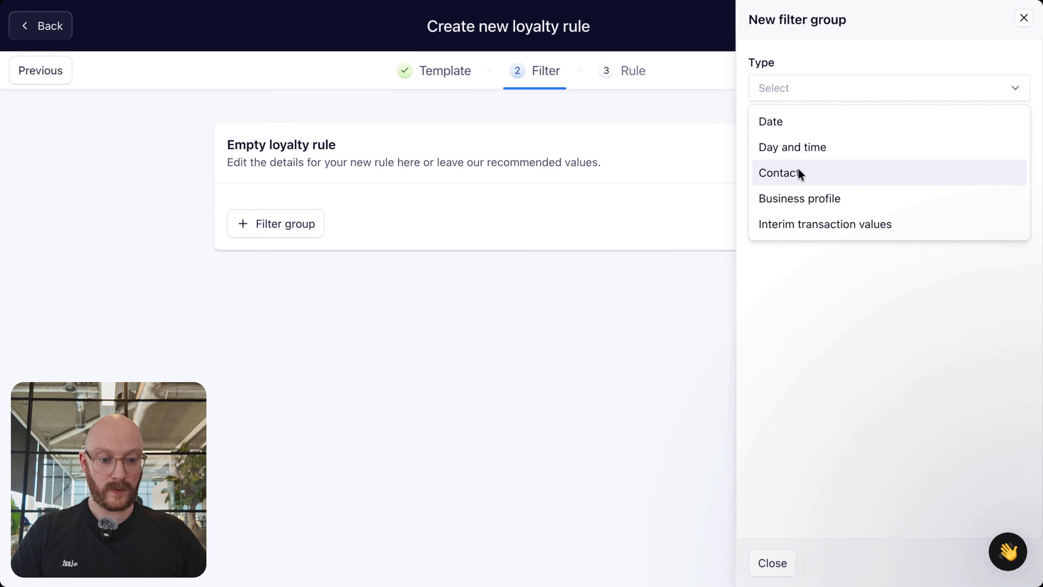
{"action": "left_click", "coordinate": [798, 171]}
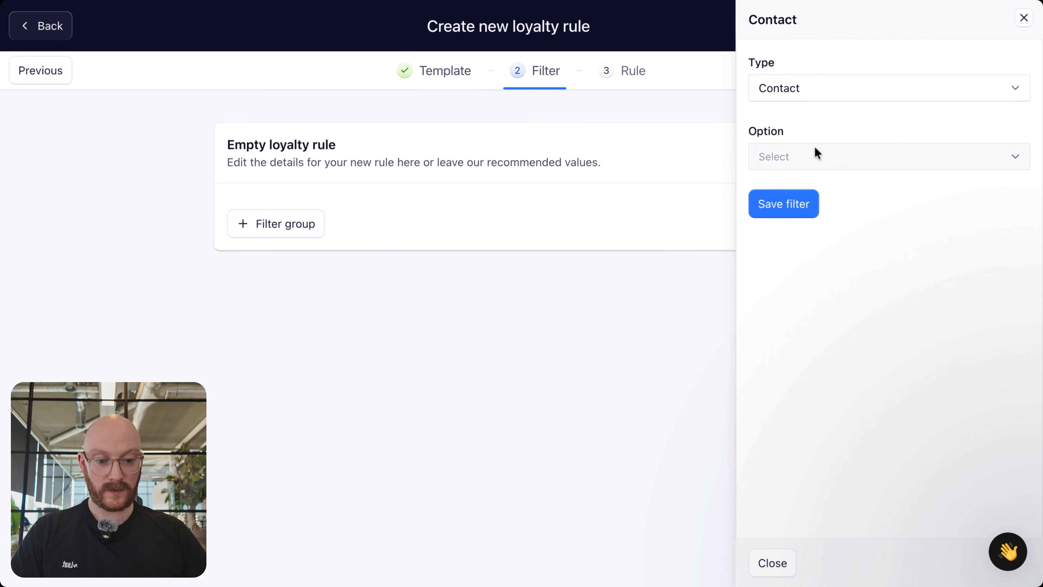
{"action": "left_click", "coordinate": [816, 153]}
{"action": "left_click", "coordinate": [802, 222]}
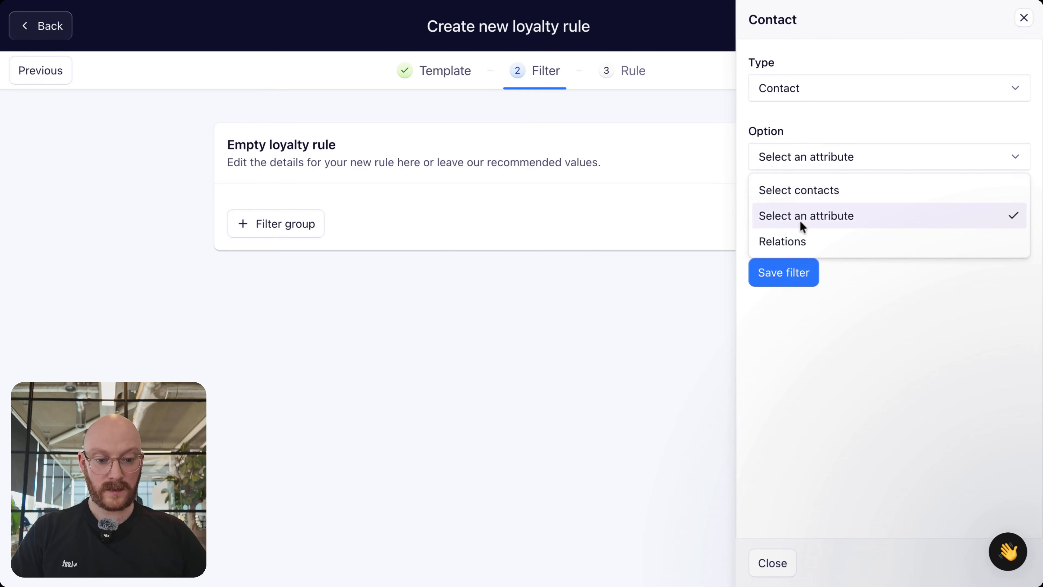
{"action": "left_click", "coordinate": [796, 226]}
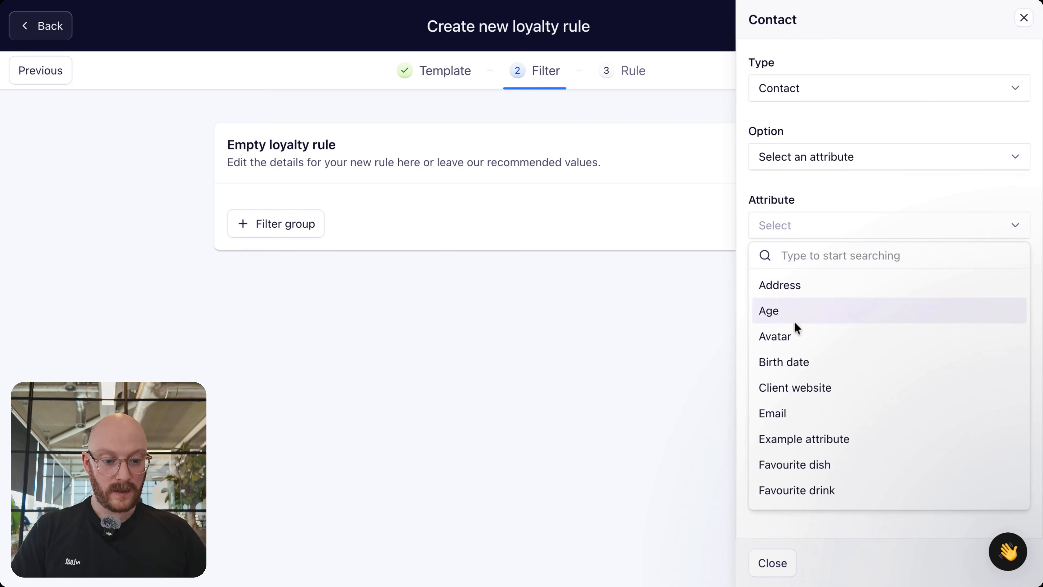
{"action": "left_click", "coordinate": [787, 360]}
{"action": "left_click", "coordinate": [825, 297]}
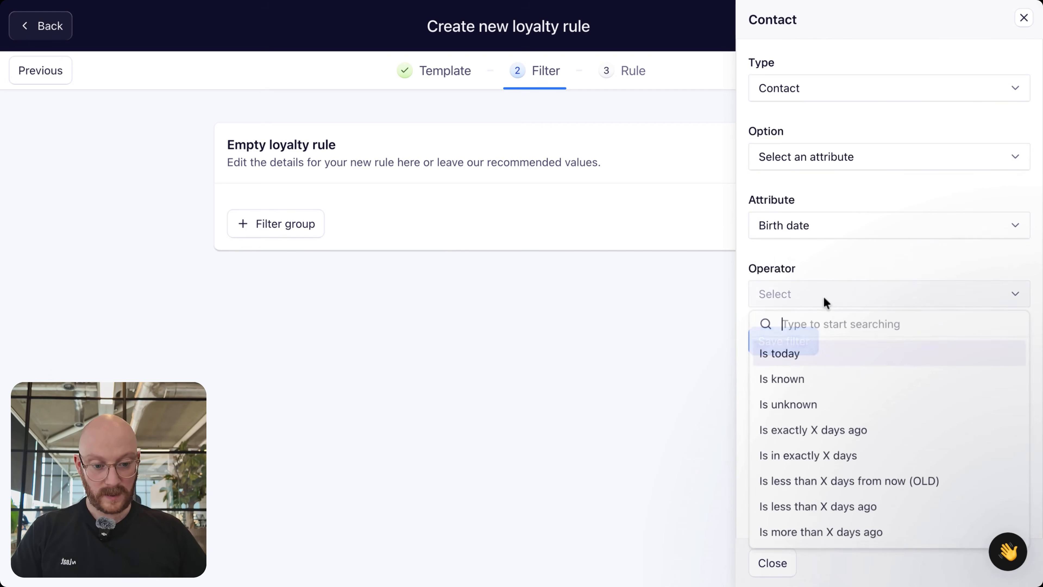
{"action": "left_click", "coordinate": [784, 356]}
{"action": "left_click", "coordinate": [782, 351]}
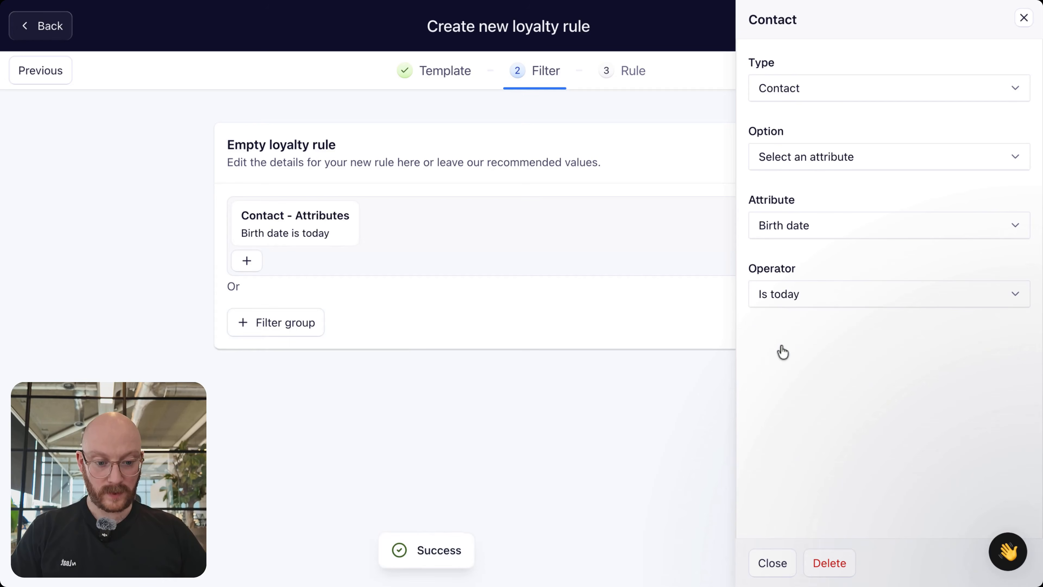
{"action": "left_click", "coordinate": [531, 390]}
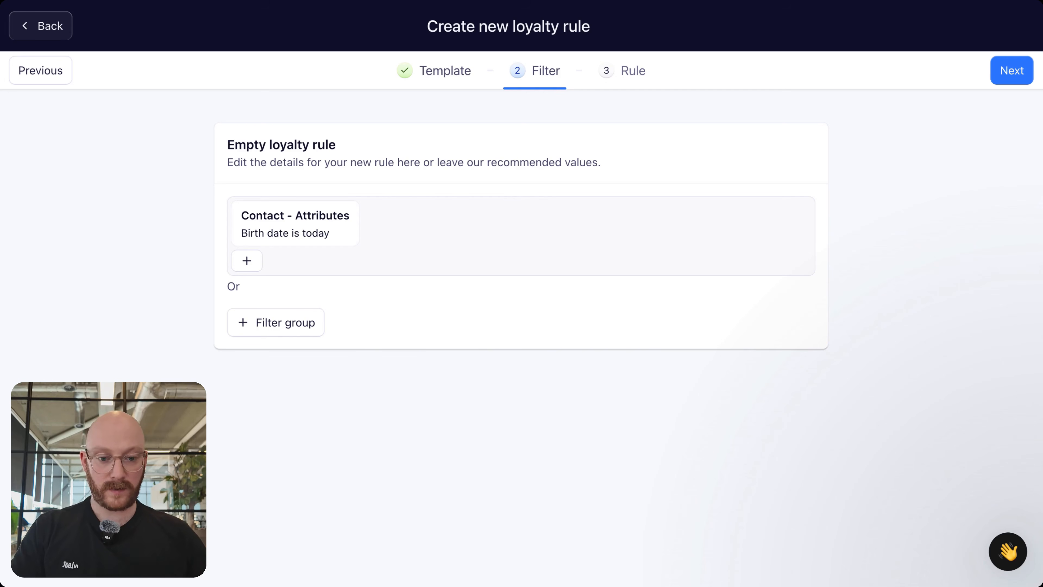
Continue to the rule definition, set the type to Multiplication with a value of 3 and submit the birthday rule
{"action": "left_click", "coordinate": [1014, 72]}
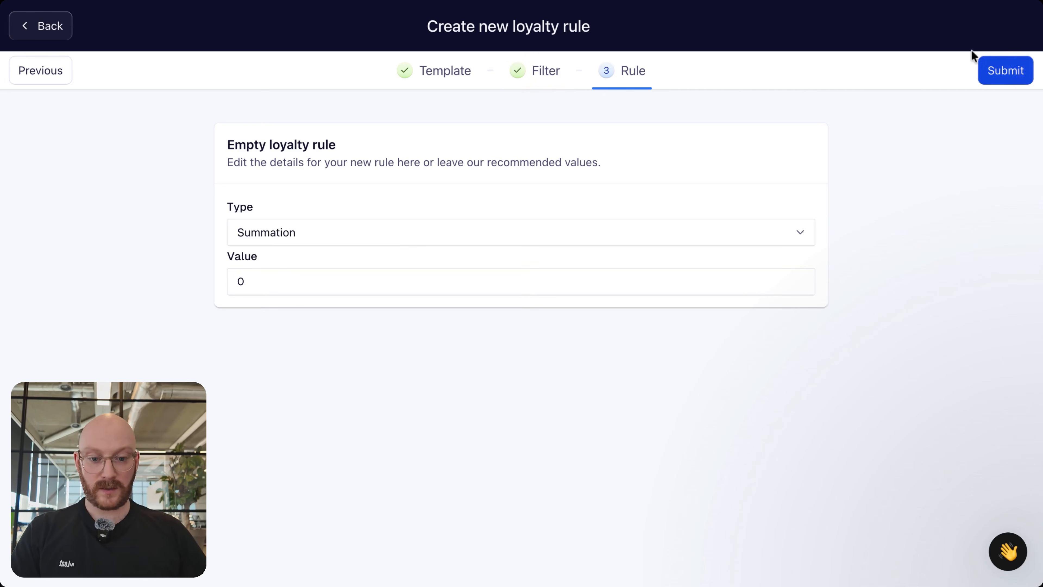
{"action": "left_click", "coordinate": [309, 233]}
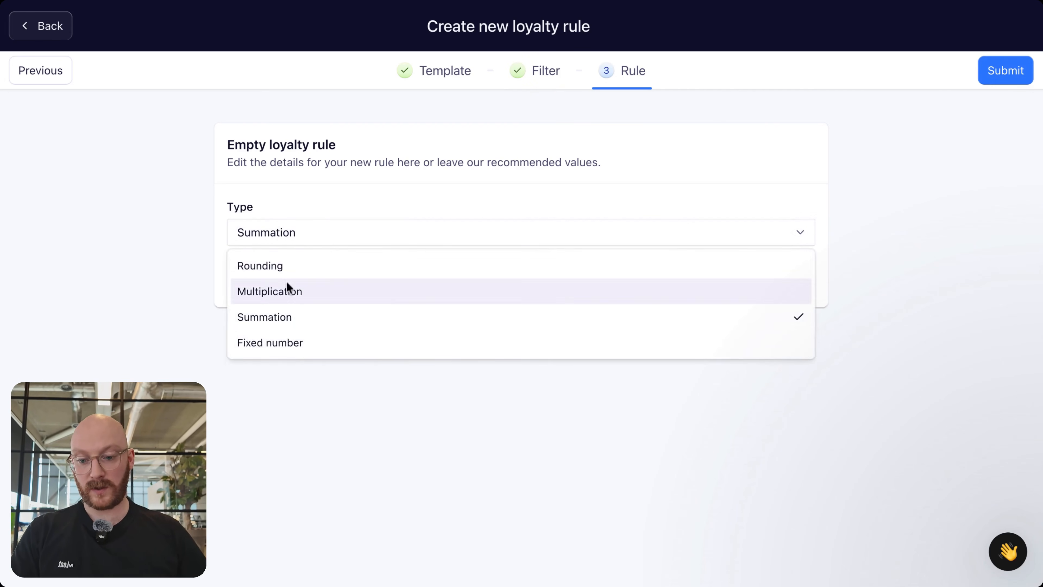
{"action": "left_click", "coordinate": [281, 293]}
{"action": "left_click", "coordinate": [265, 288]}
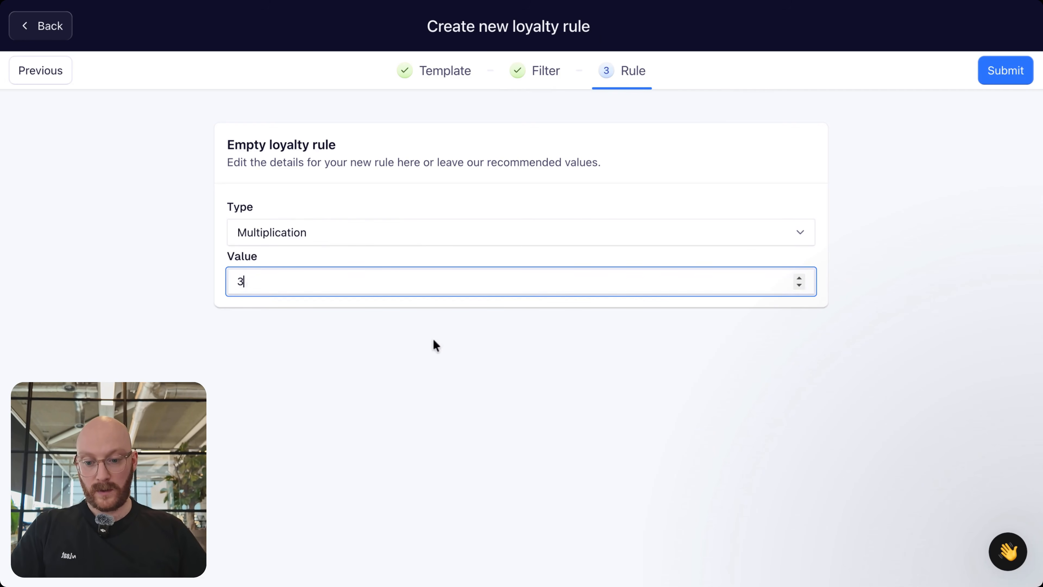
{"action": "left_click", "coordinate": [434, 361]}
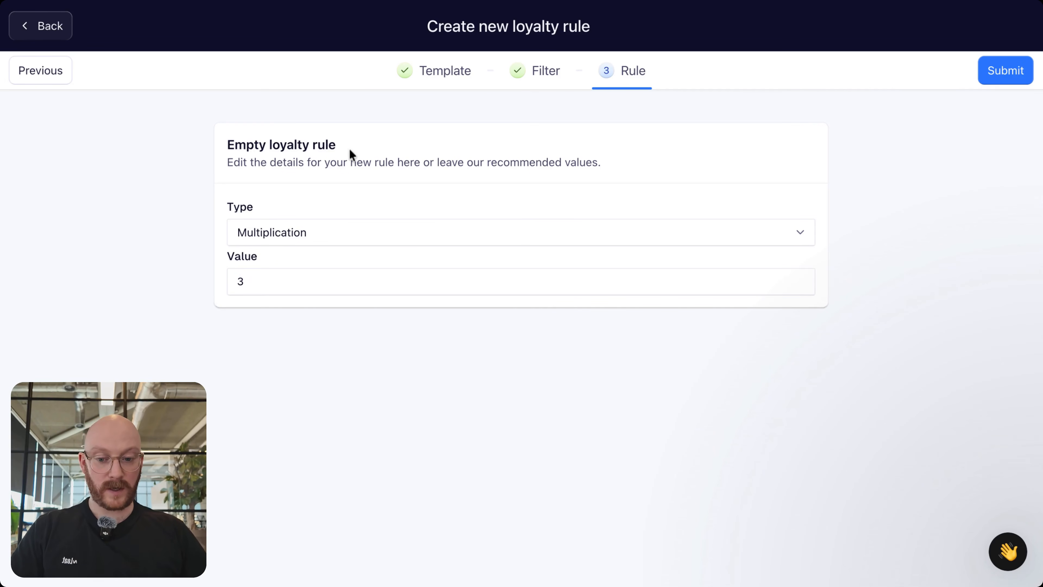
{"action": "left_click", "coordinate": [1009, 74]}
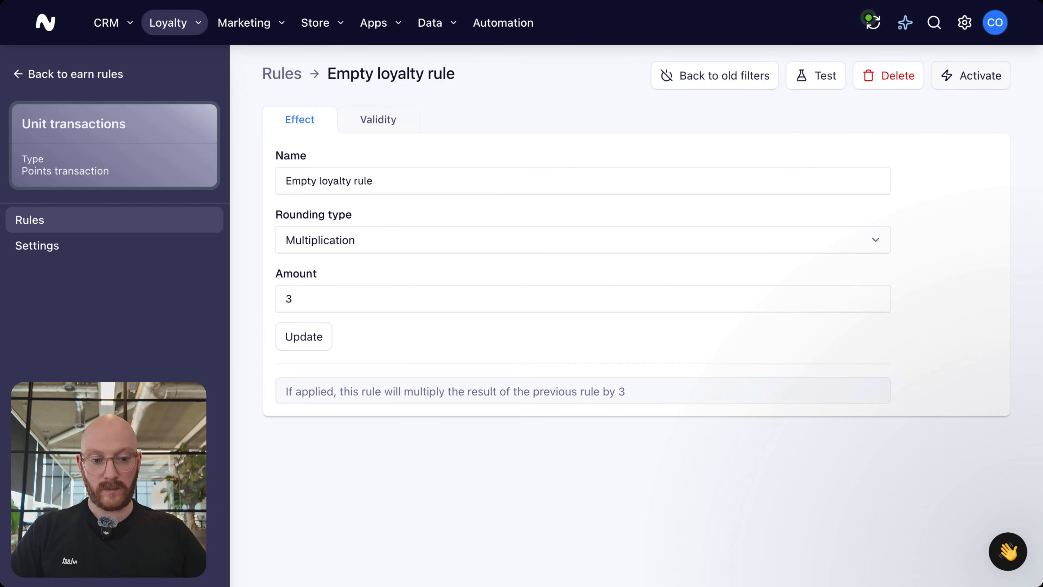
Activate the newly submitted Empty loyalty rule and return to the rules list
{"action": "left_click", "coordinate": [984, 84]}
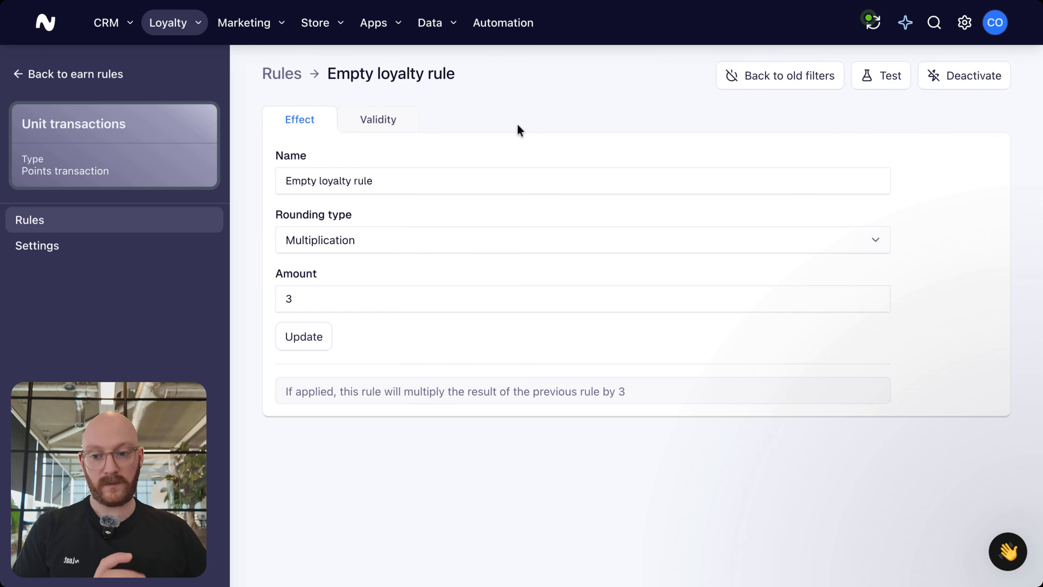
{"action": "left_click", "coordinate": [35, 76]}
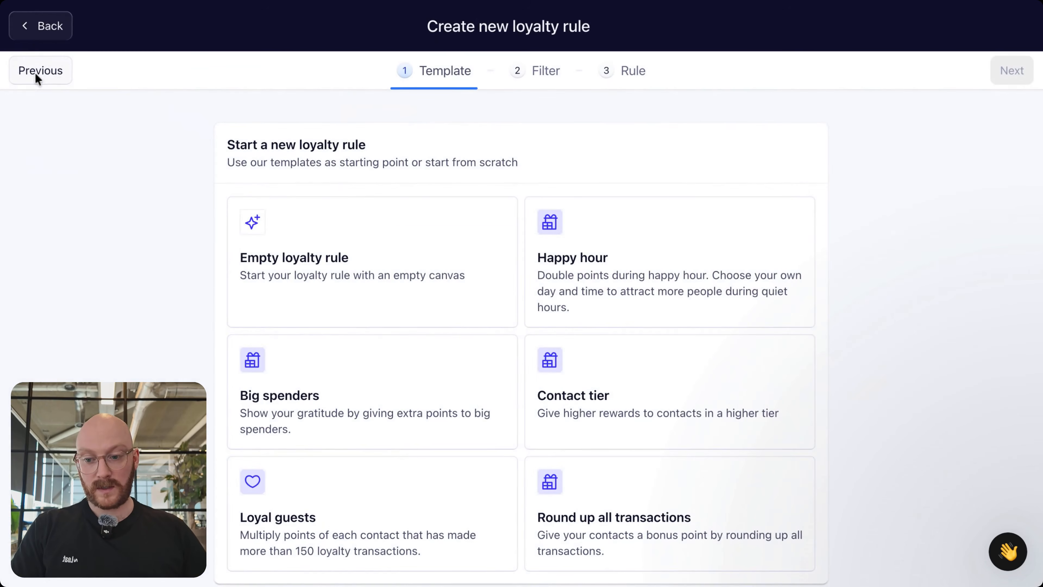
{"action": "left_click", "coordinate": [38, 36]}
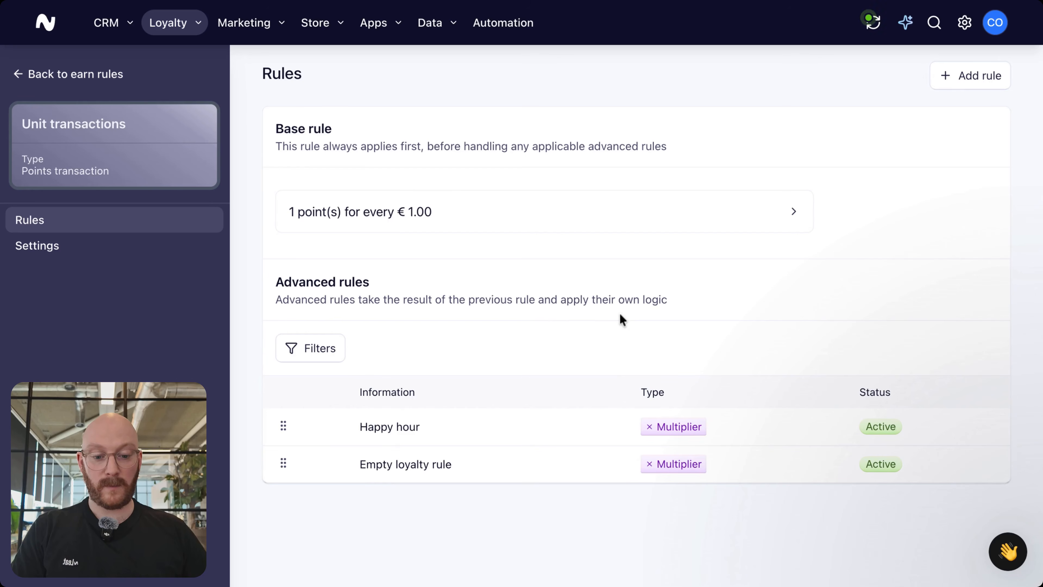